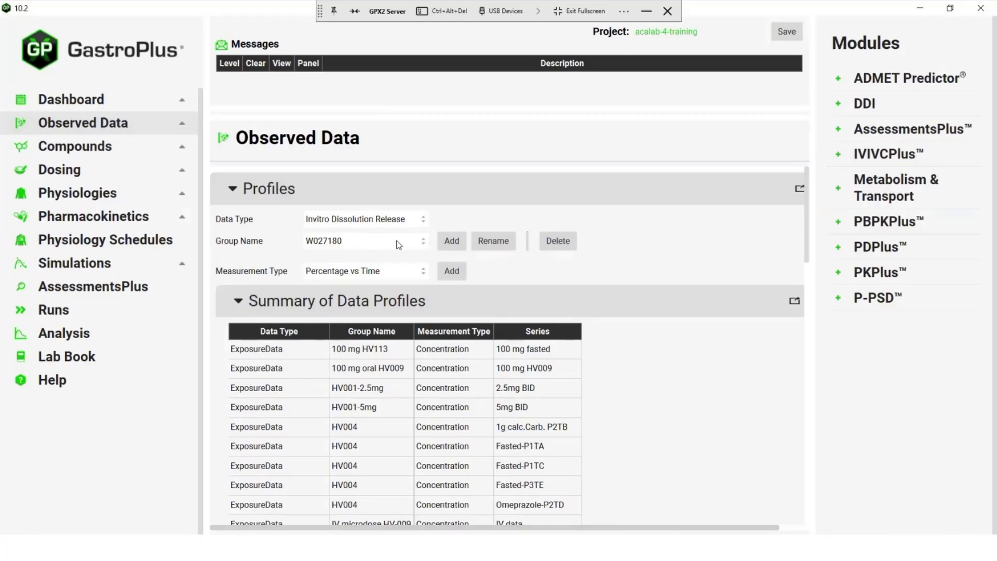
Add a Percentage vs Time series named "ph6.8 0.2pct SDS" to the W027180 in vitro dissolution group.
left_click(451, 273)
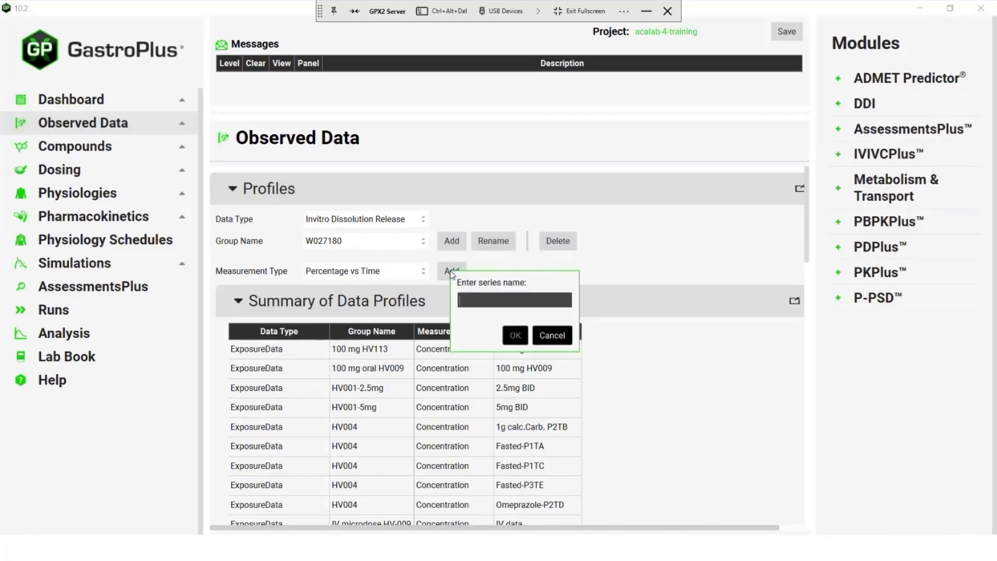
type("ph6.8 0.2pct SDS")
left_click(517, 333)
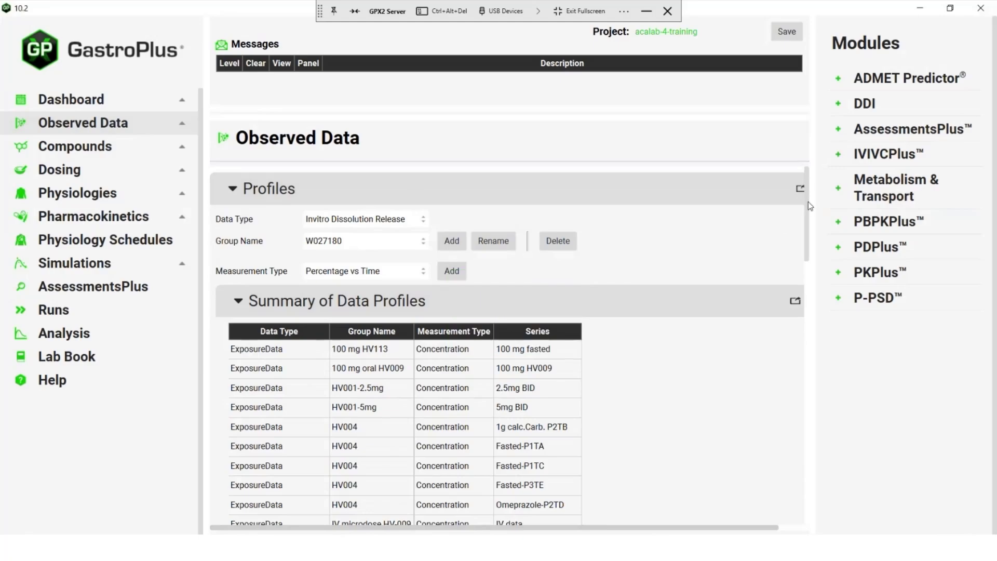
Show only the ph6.8 0.2pct SDS series and set its data table's time unit to min.
left_click_drag(808, 244, 798, 429)
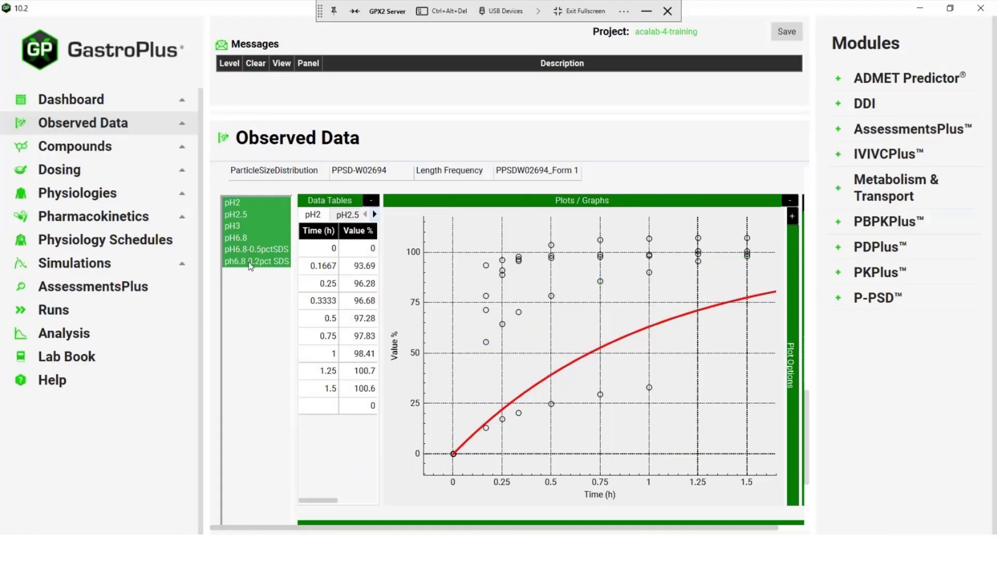
left_click(250, 263)
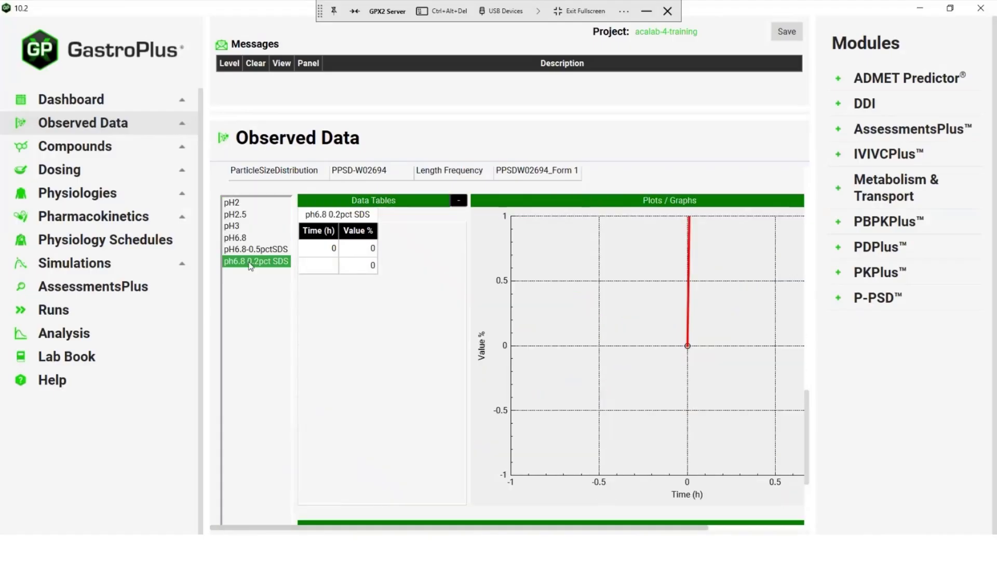
double_click(334, 232)
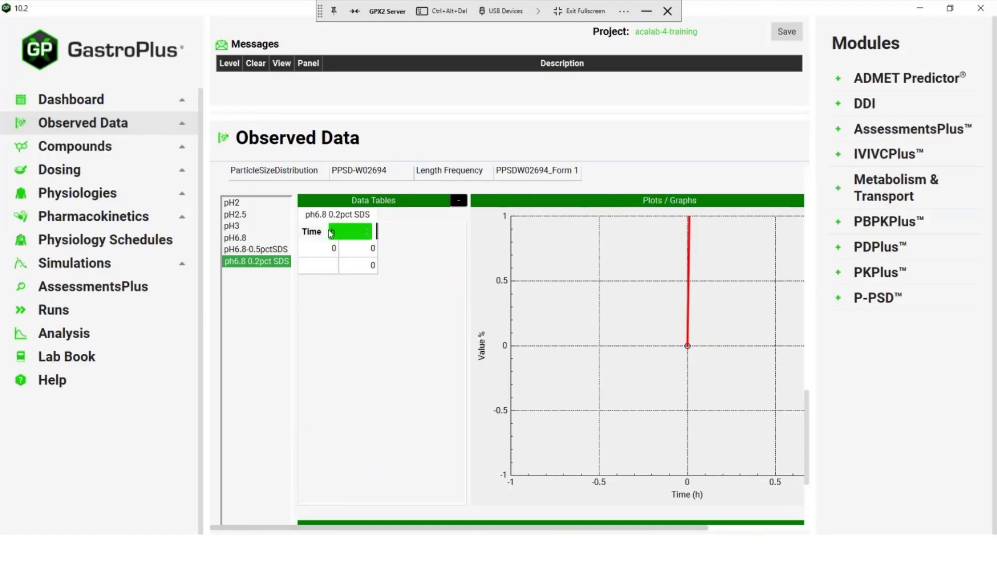
left_click(366, 232)
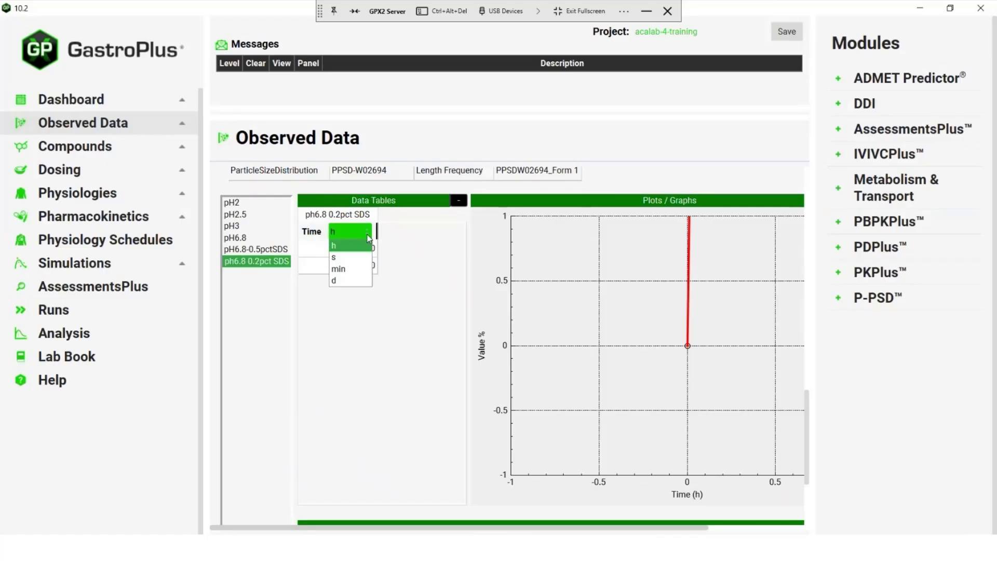
left_click(348, 270)
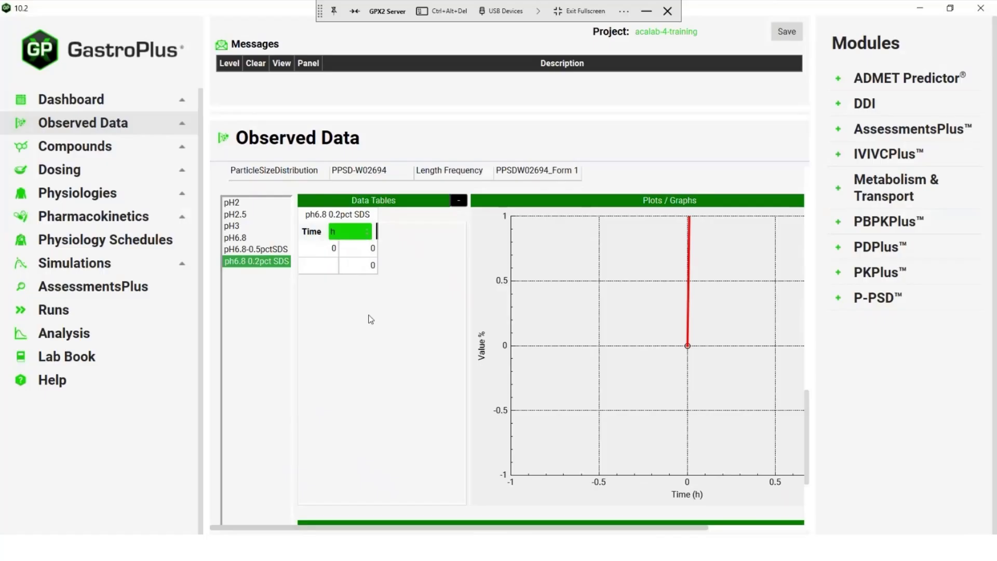
left_click(421, 483)
Switch to the Excel input data workbook and copy cells B8:C15 from the Batch Dissolution data sheet.
left_click(464, 548)
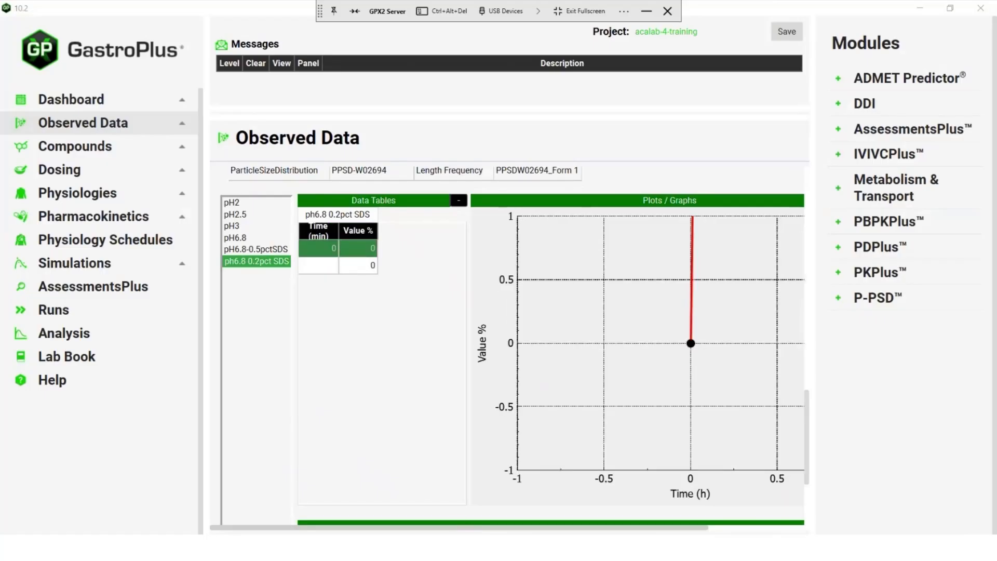
left_click(464, 496)
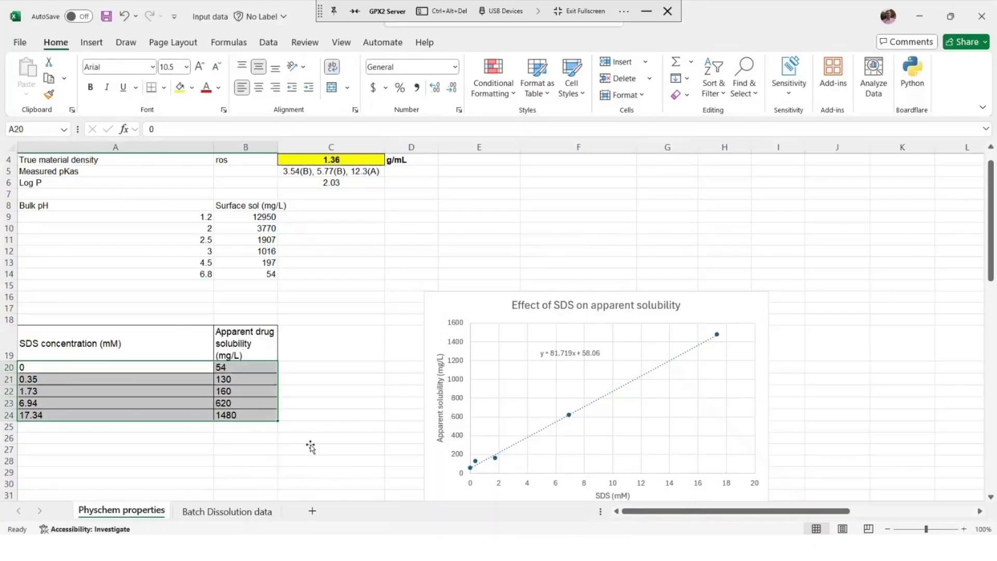
left_click(209, 512)
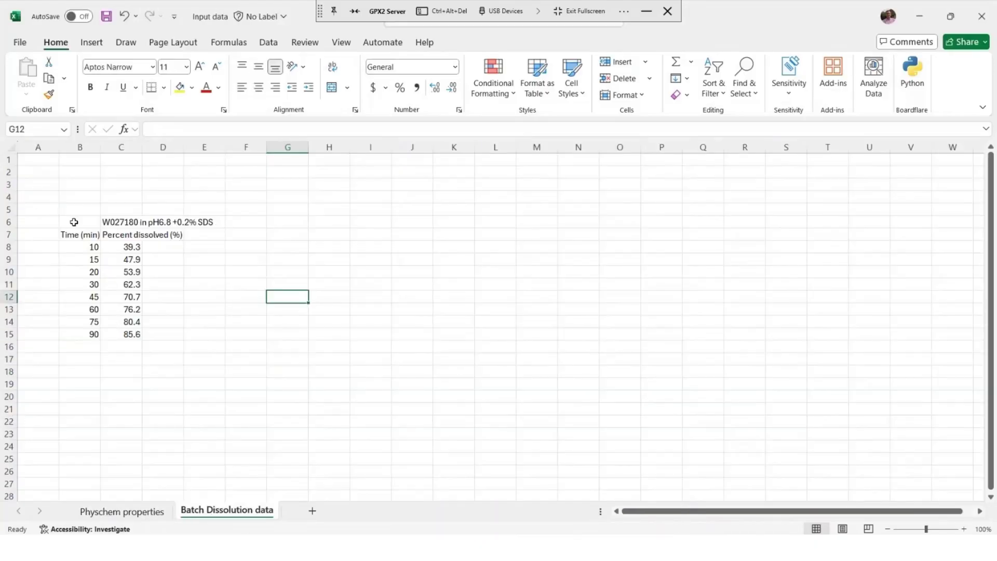
left_click_drag(88, 250, 125, 304)
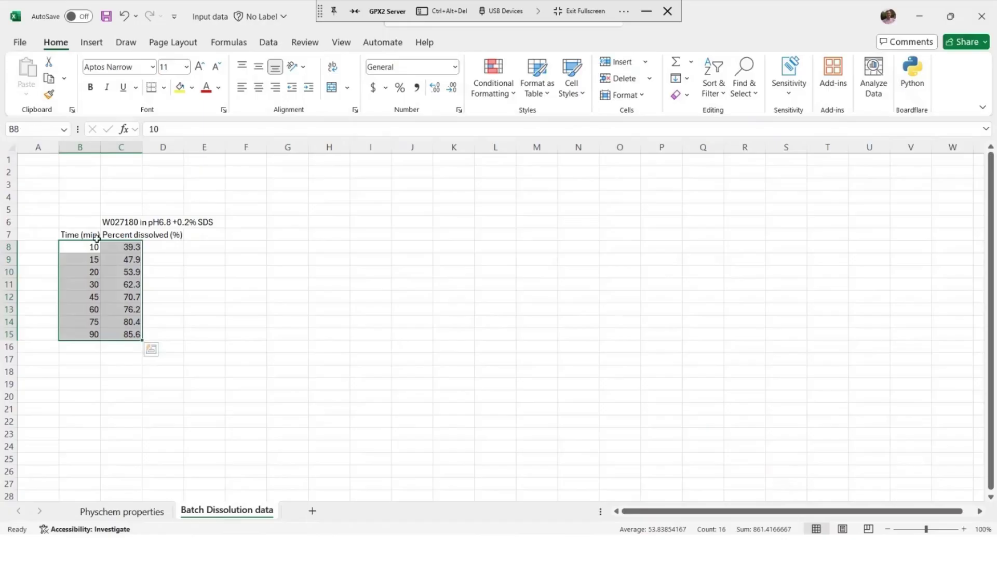
key("ctrl+c")
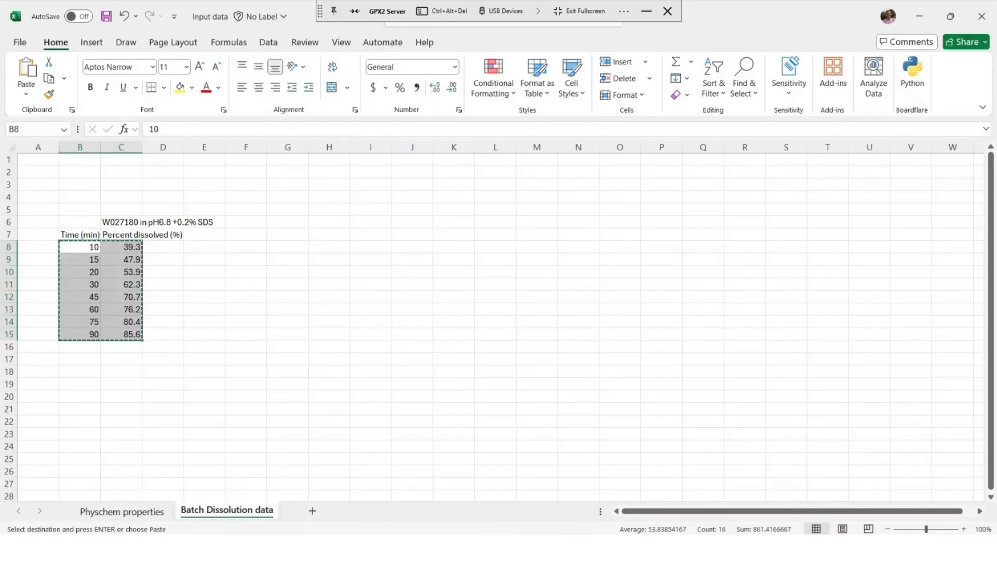
Return to GastroPlus and paste the copied time and percent dissolved values into the ph6.8 0.2pct SDS data table.
key("alt+Tab")
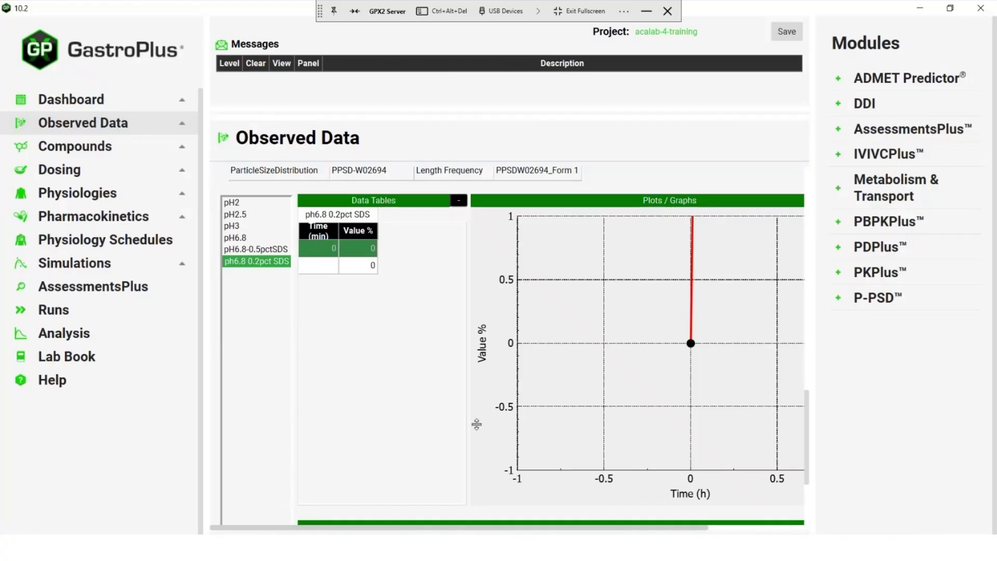
right_click(325, 252)
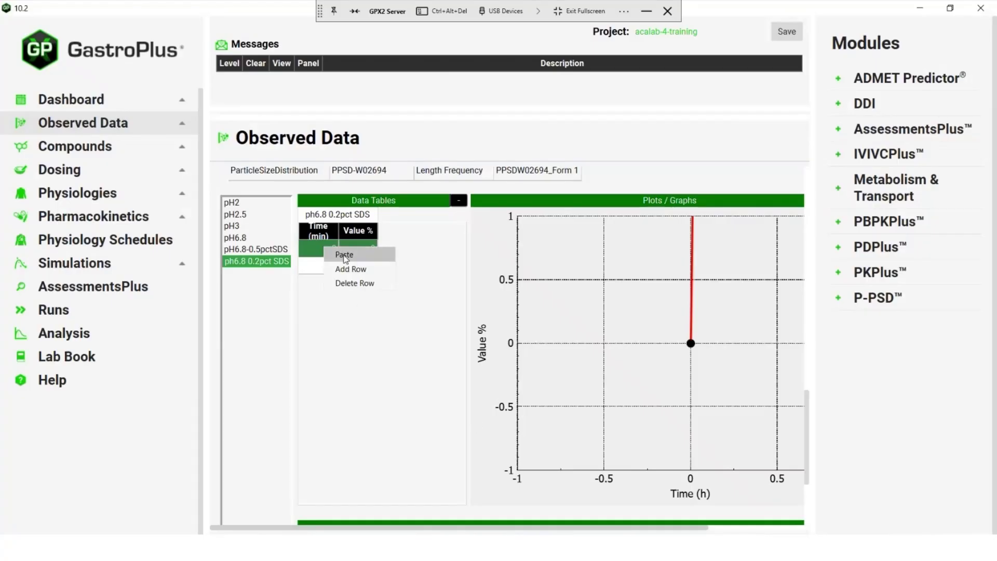
left_click(343, 254)
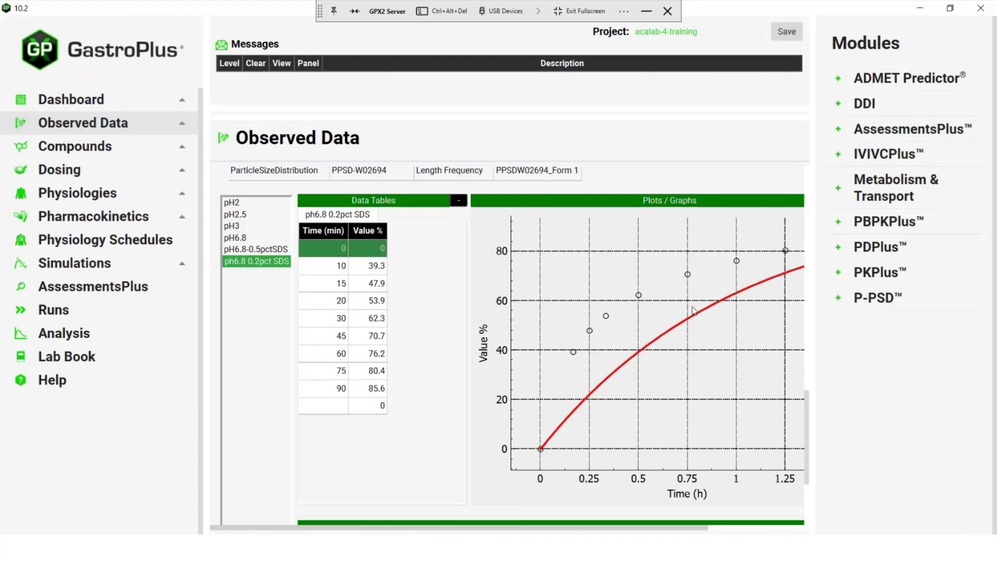
Plot all W027180 dissolution series together, from pH2 through ph6.8 0.2pct SDS, and examine the profiles.
left_click(247, 203, "shift")
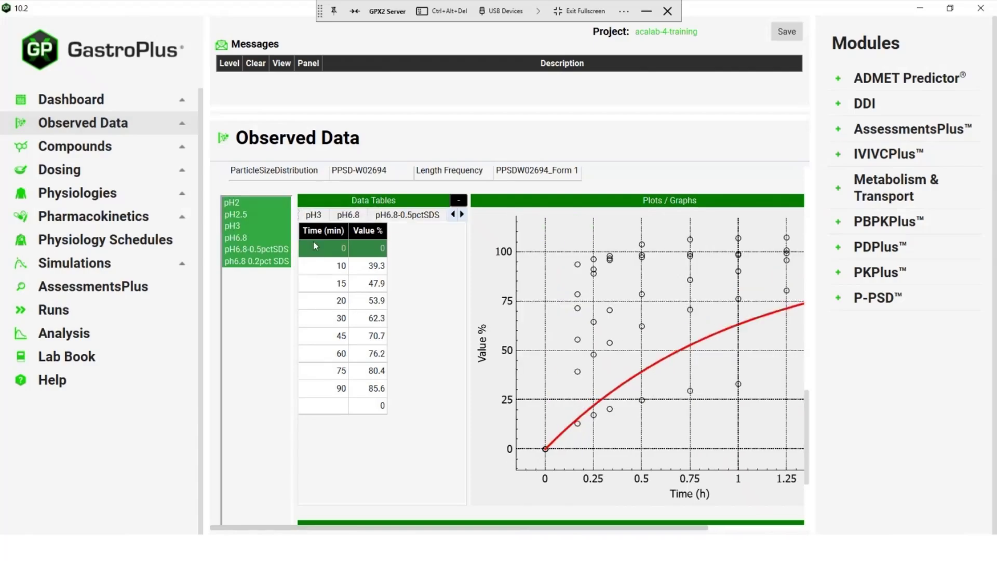
left_click_drag(701, 531, 792, 531)
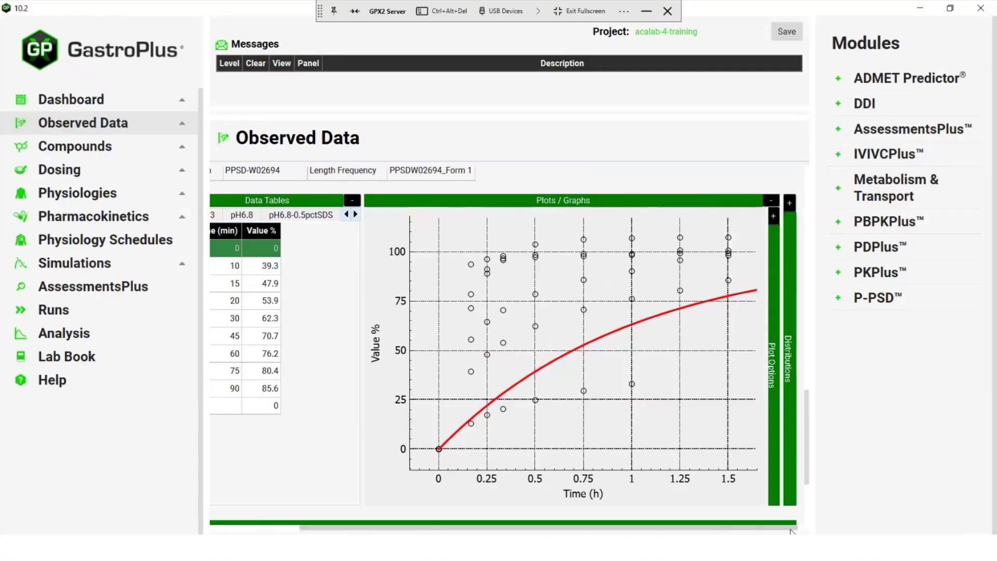
scroll(484, 375, "down", 2)
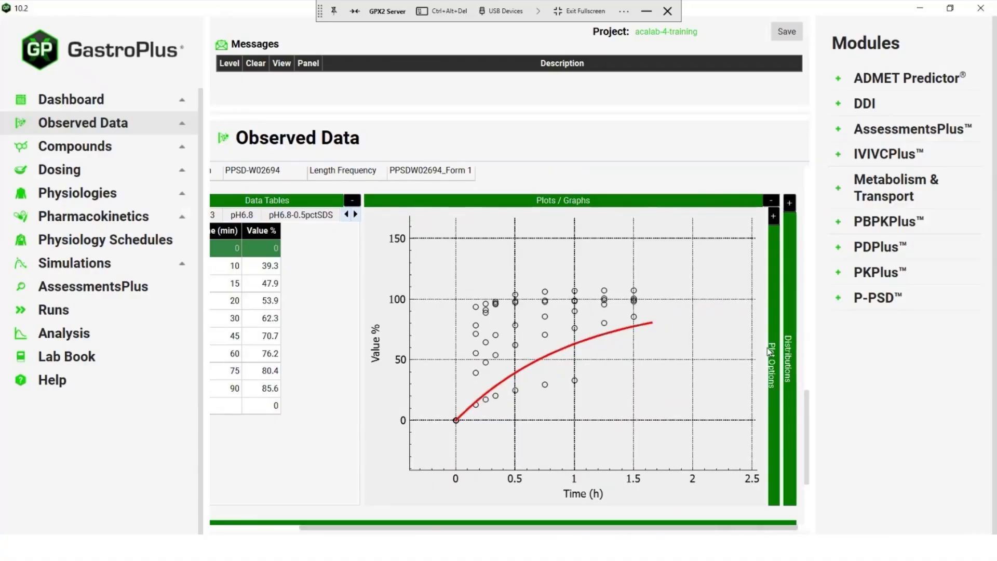
For the ph6.8 0.2pct SDS series, set amount to 100 mg, volume to 900 mL, pH to 6.8 and solubility to 0.62 mg/mL.
left_click_drag(808, 453, 816, 513)
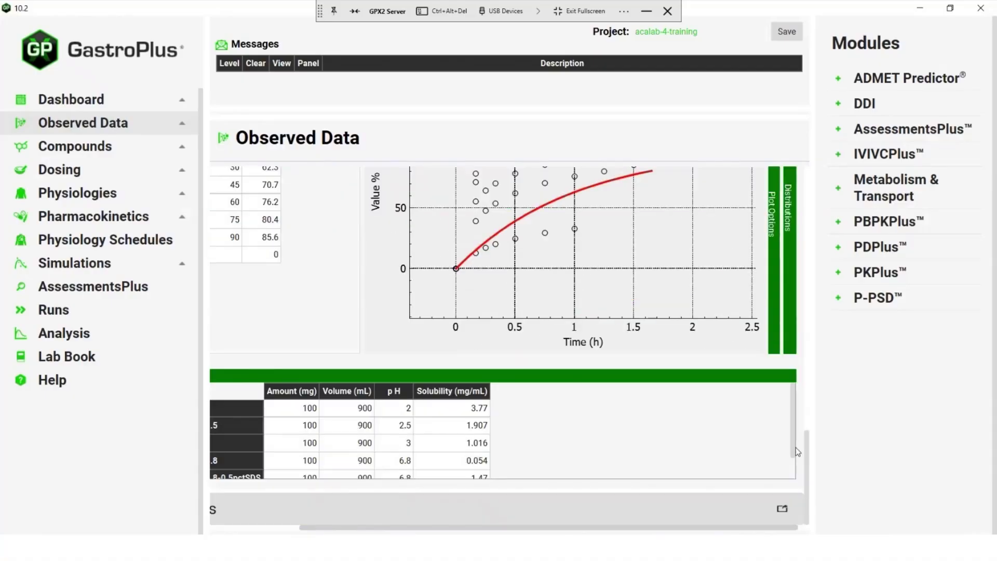
left_click_drag(796, 447, 792, 477)
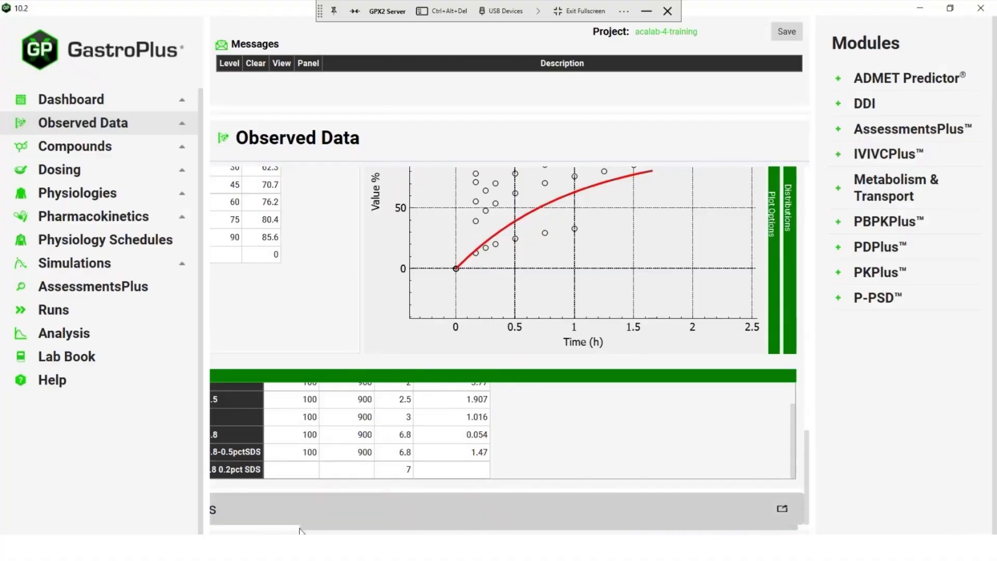
left_click_drag(307, 527, 275, 523)
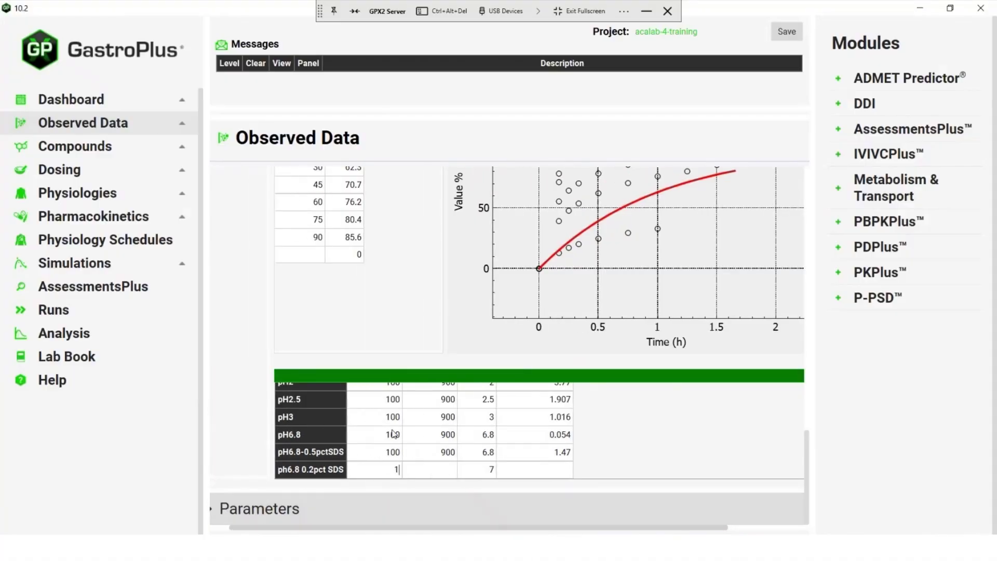
type("00")
left_click(436, 466)
type("900")
left_click(492, 471)
double_click(492, 470)
type("6.8")
double_click(556, 470)
type("0.62")
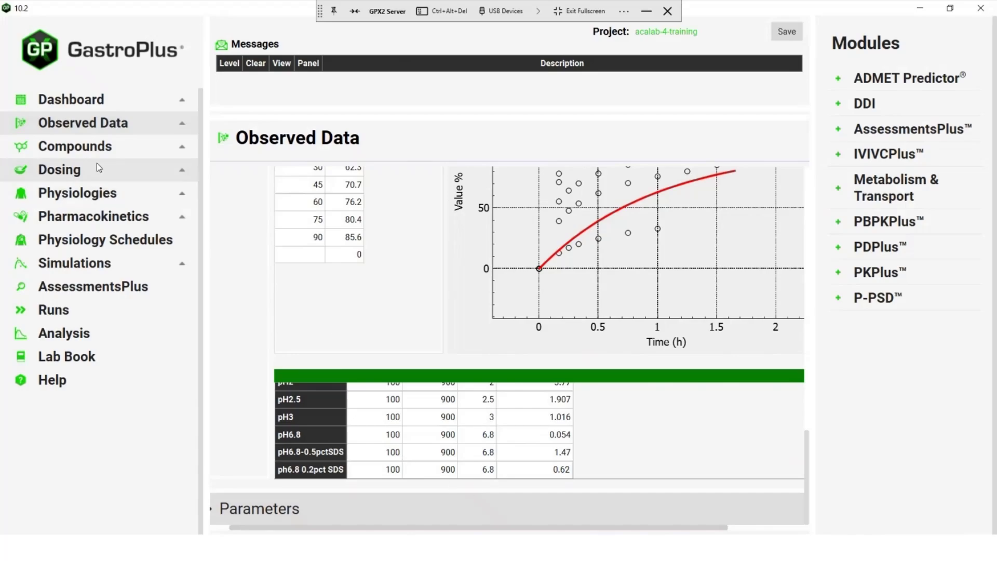
Review the existing formulations in the Dosing section.
left_click(72, 177)
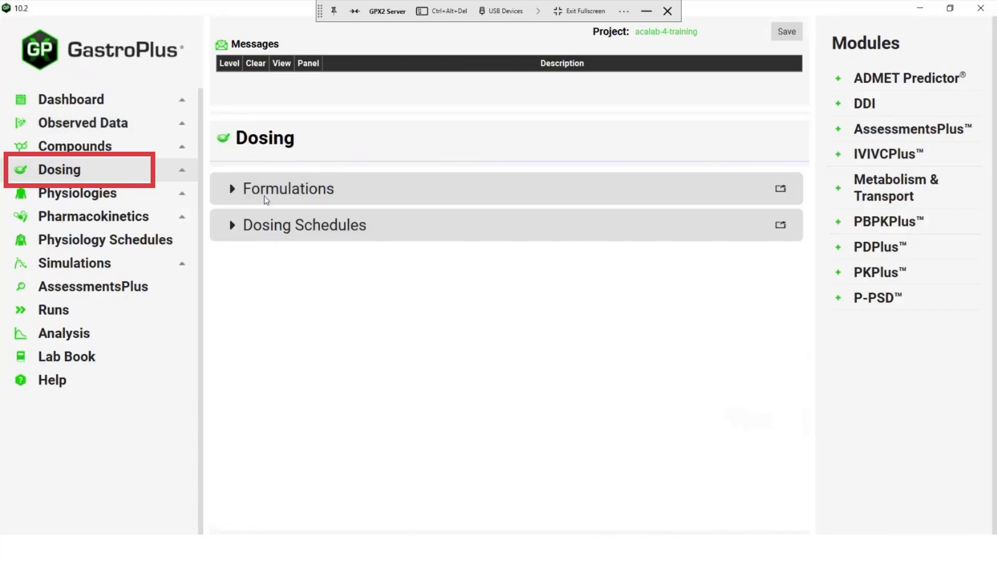
left_click(232, 190)
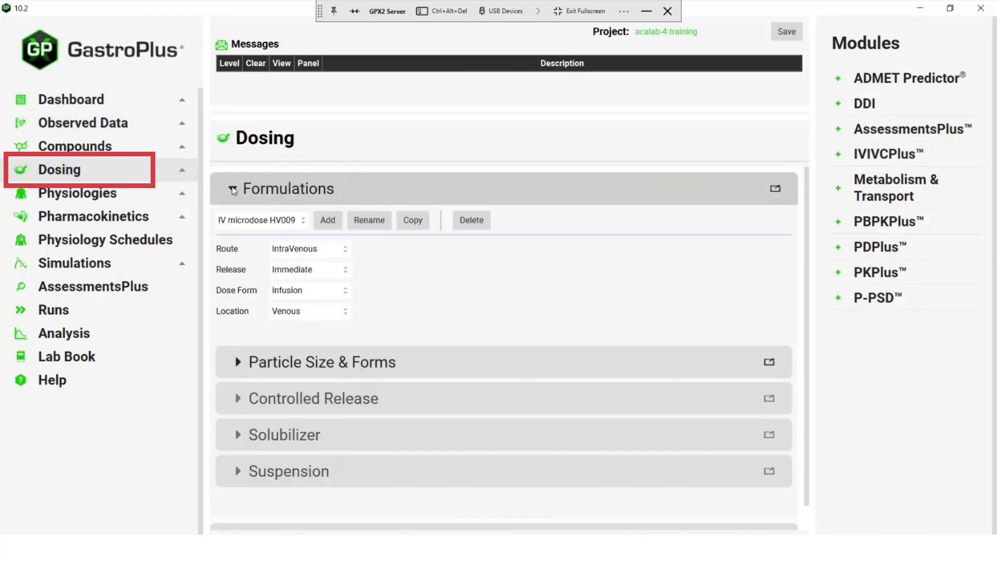
left_click(301, 221)
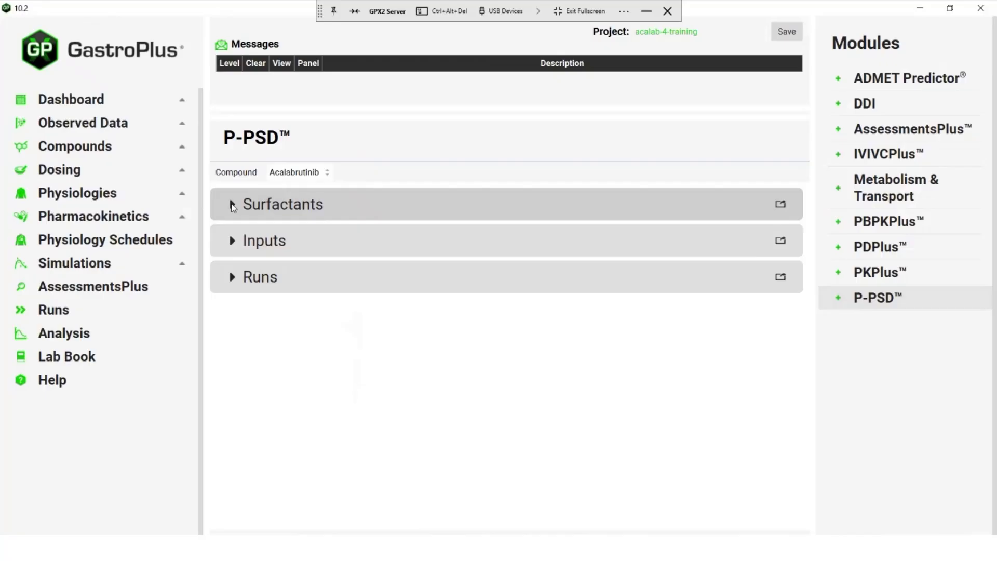
Examine the available surfactants for Acalabrutinib in the P-PSD module.
left_click(232, 205)
left_click(516, 243)
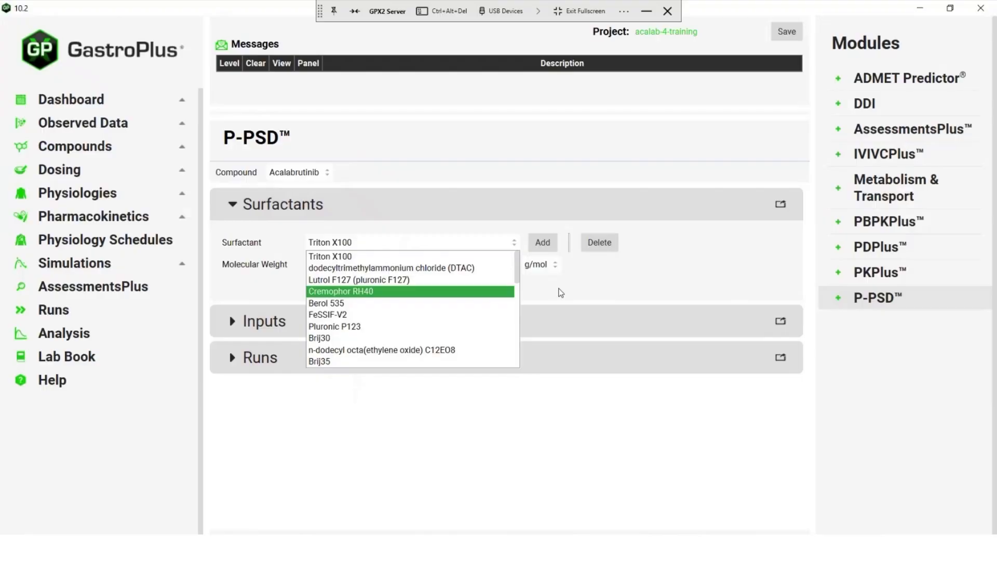
left_click(561, 292)
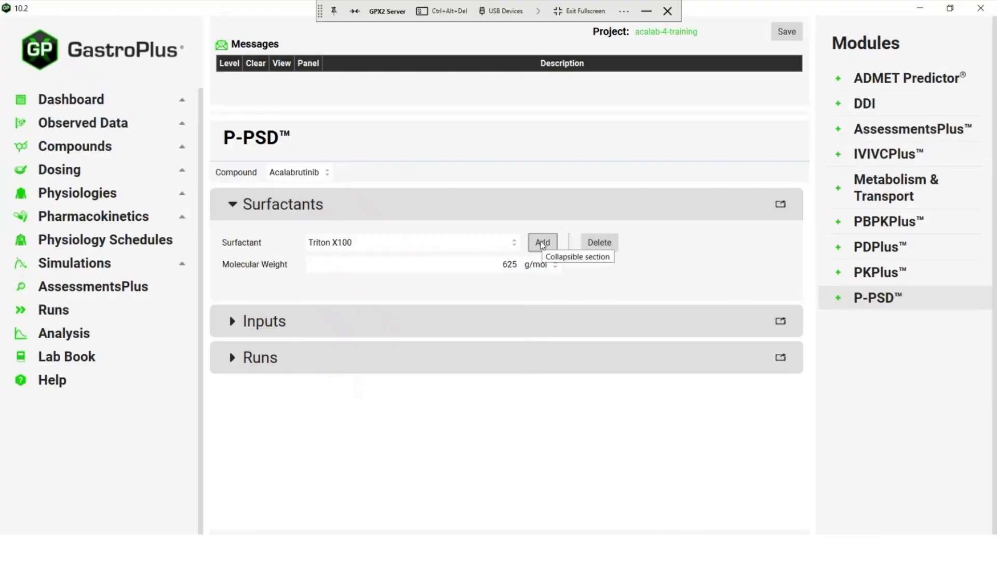
left_click(230, 207)
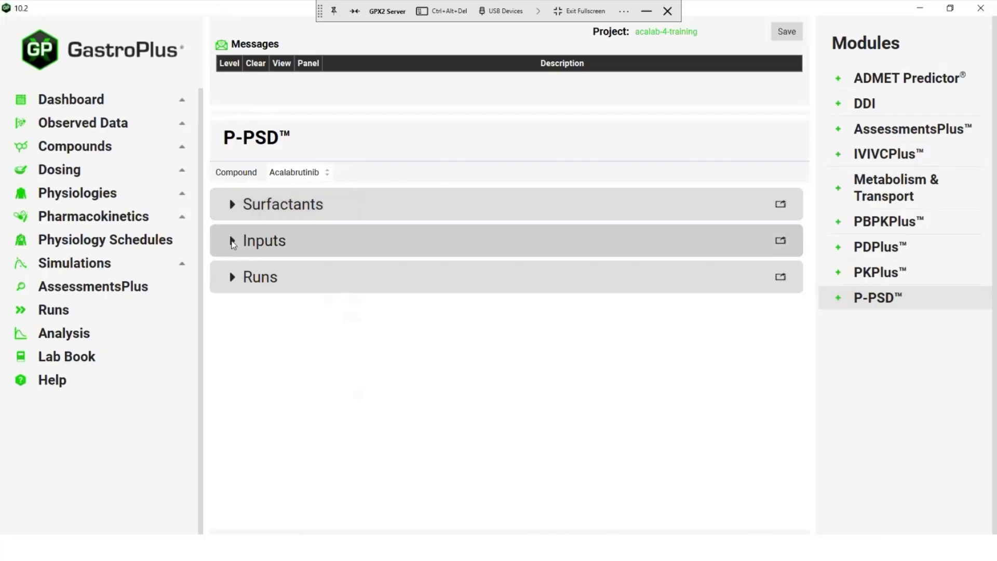
Add a P-PSD input named "W027180 pH6.8 0.2pct SDS".
left_click(232, 242)
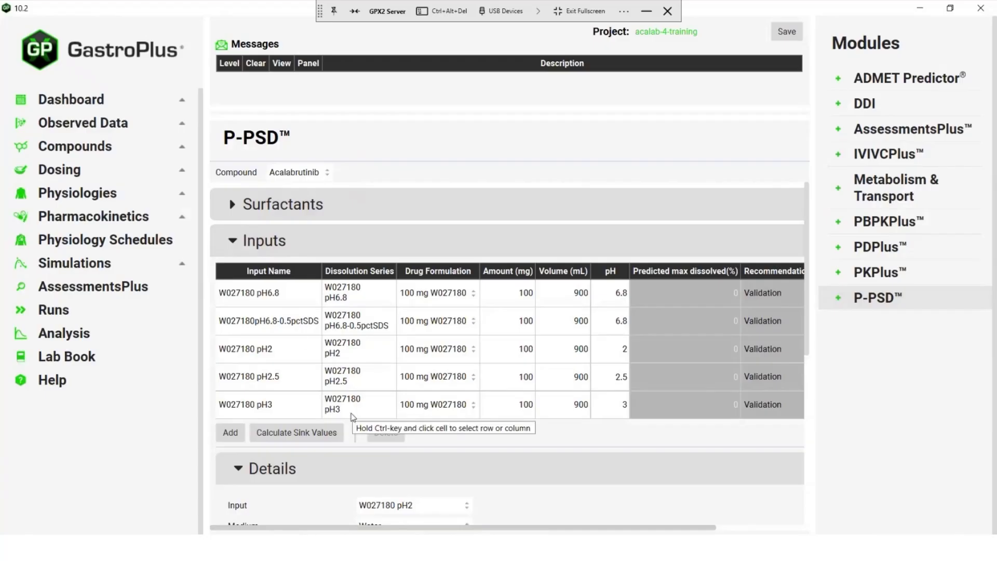
left_click(238, 435)
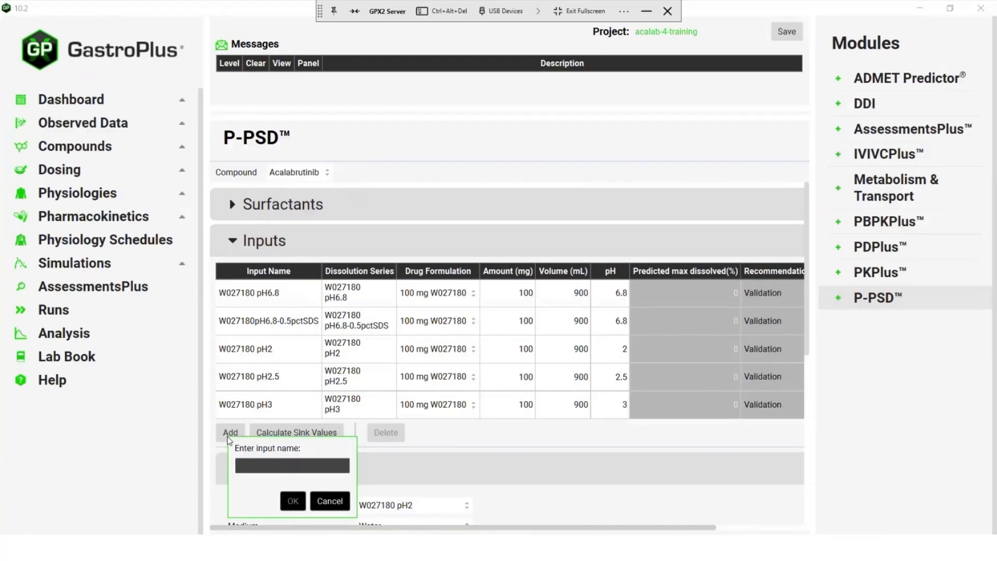
type("W027180 pH6.8")
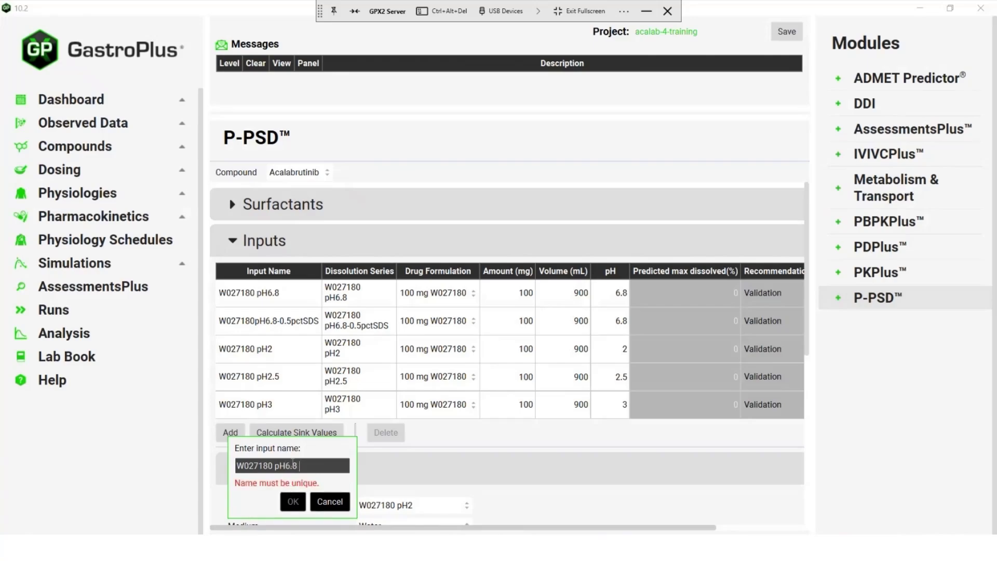
type(" 0.2pct ")
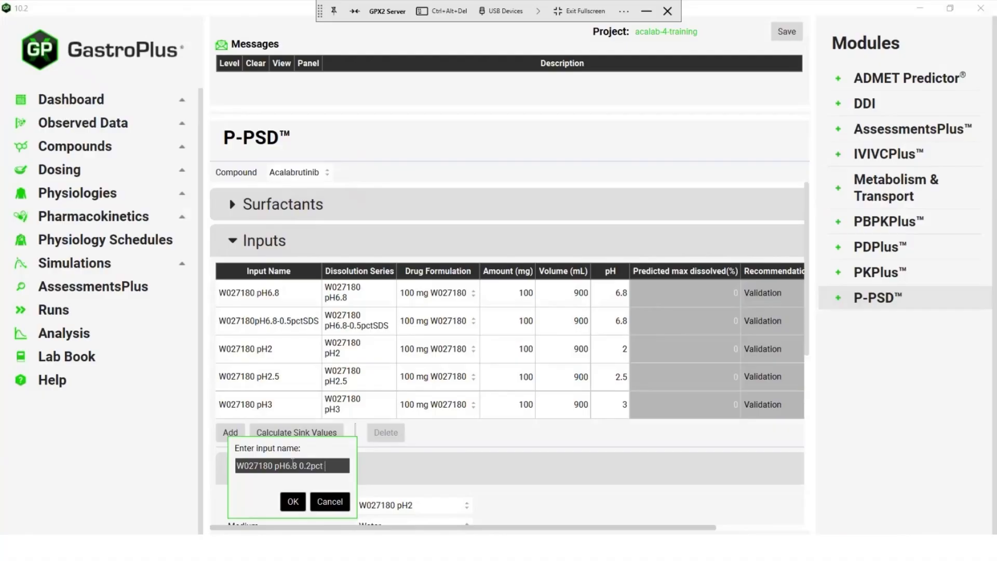
type("SDS")
left_click(304, 500)
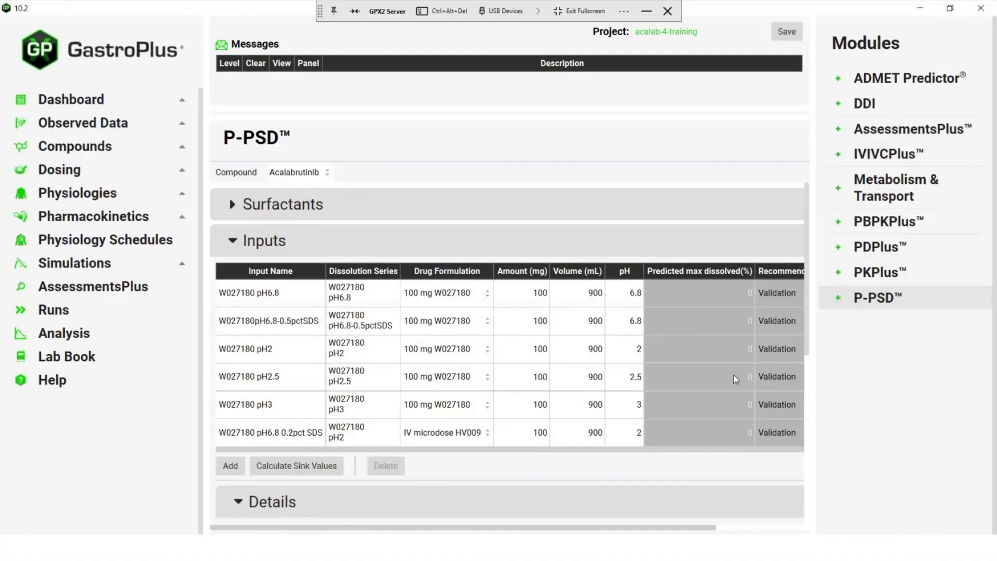
Link the "W027180 pH6.8 0.2pct SDS" input to the W027180 series "ph6.8 0.2pct SDS" and the "100 mg W027180" formulation.
scroll(779, 371, "down", 2)
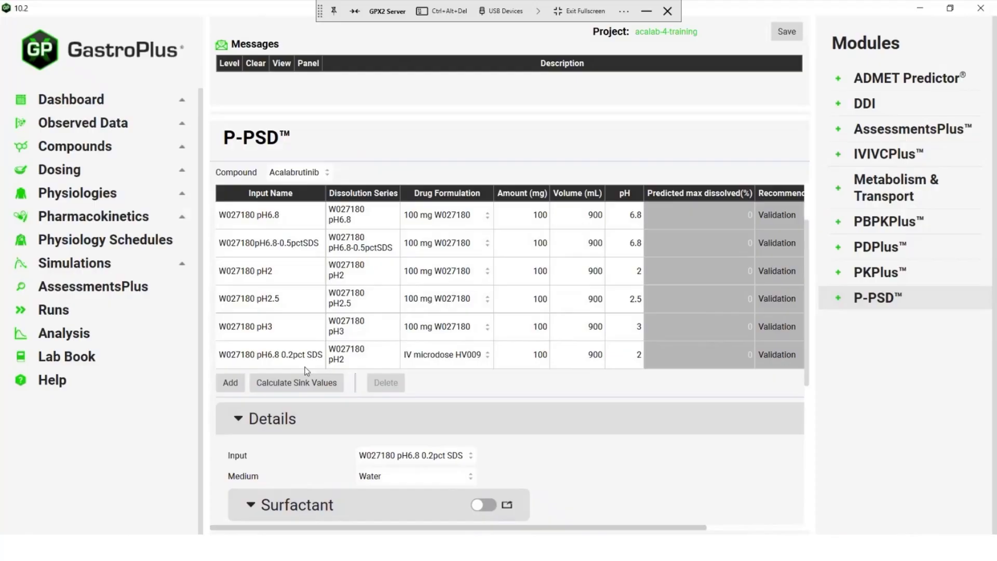
left_click(372, 353)
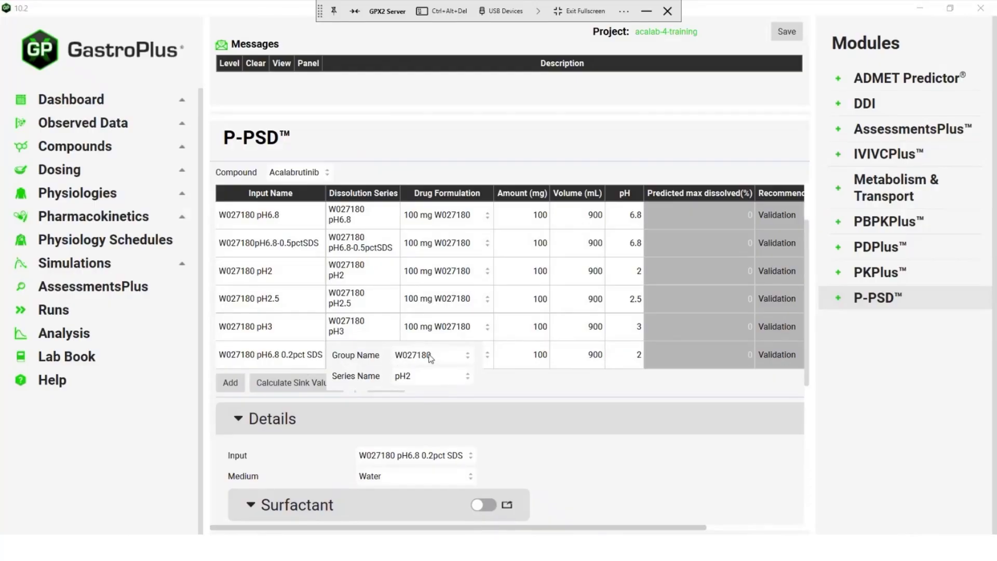
left_click(469, 378)
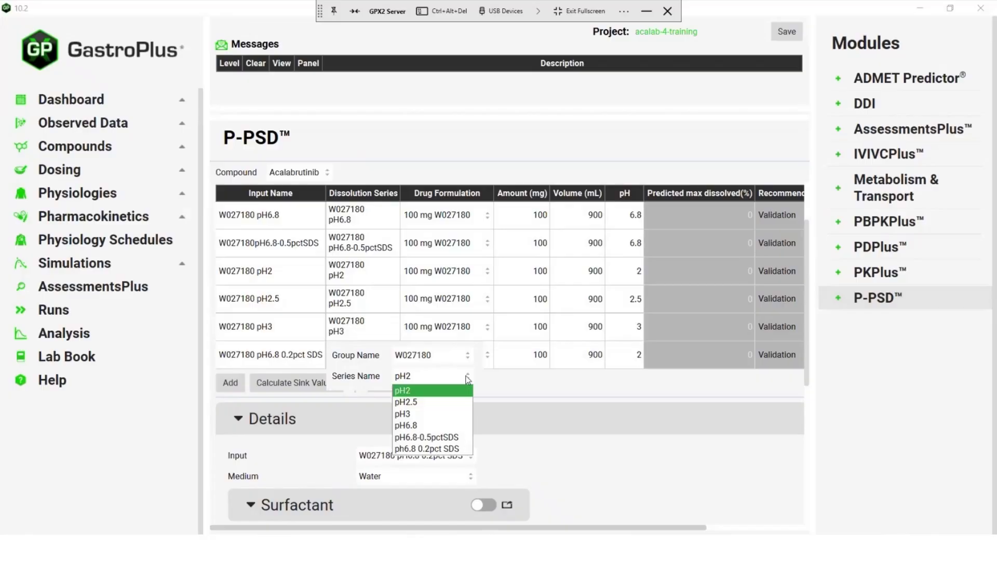
left_click(435, 450)
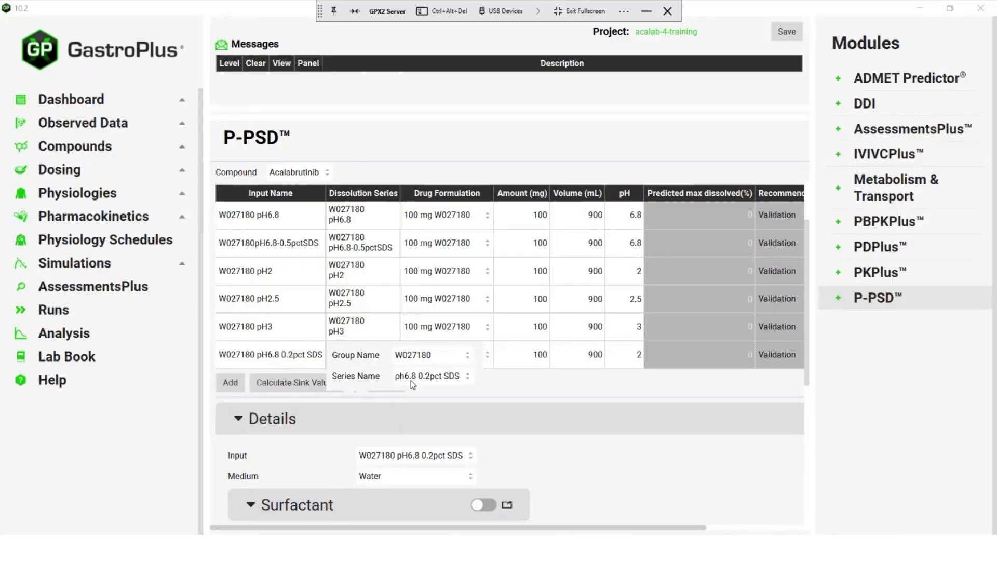
left_click(496, 355)
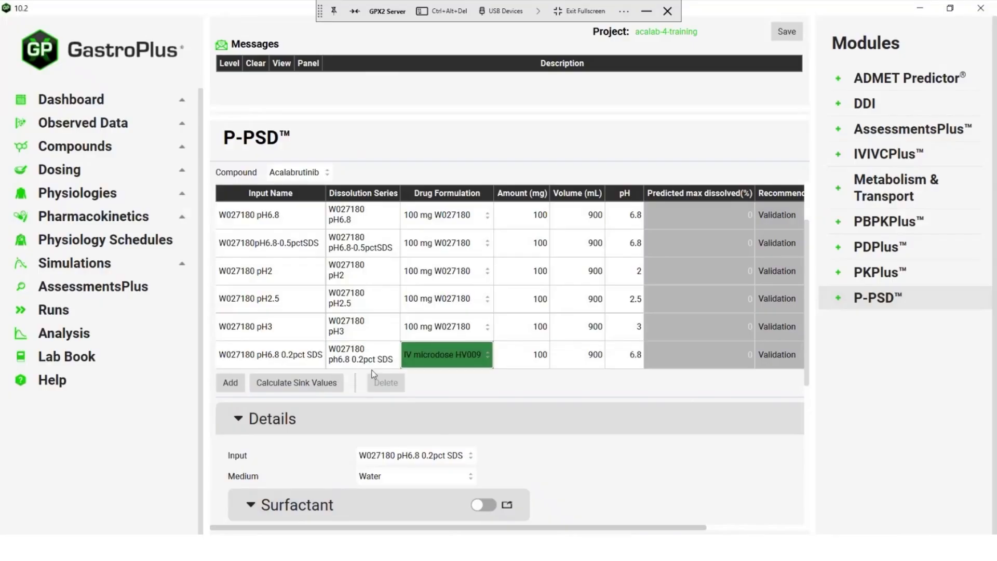
left_click(489, 358)
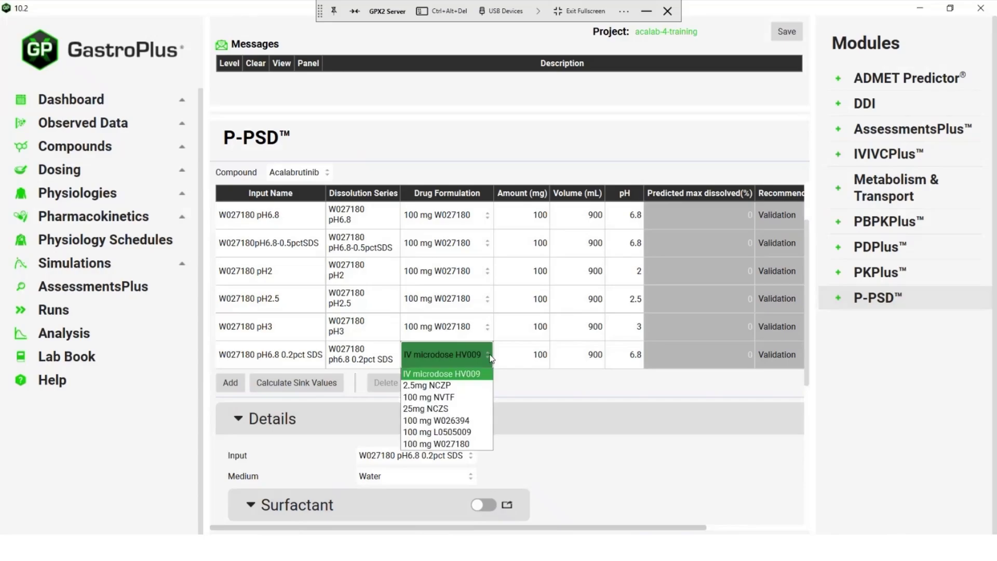
left_click(452, 446)
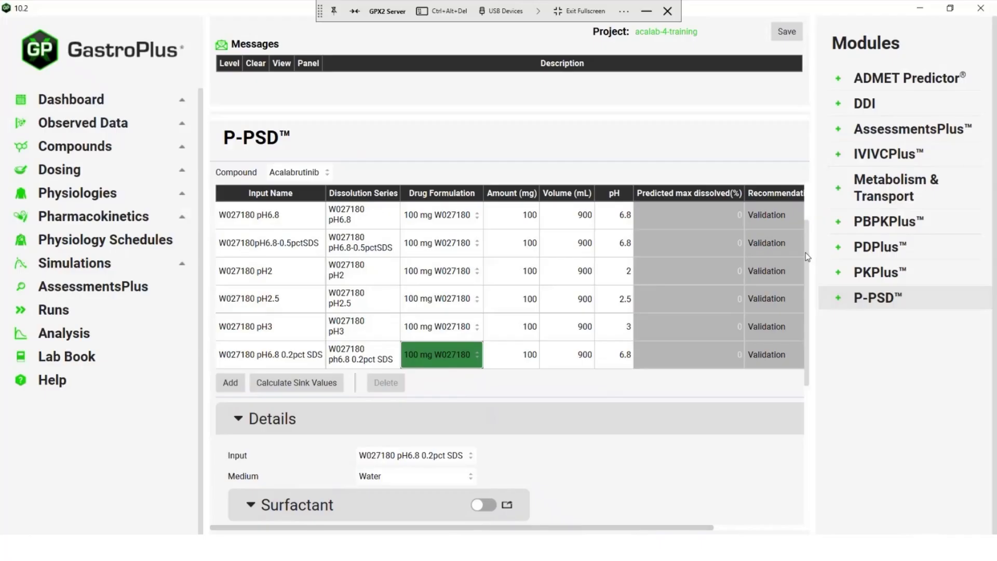
Enable the surfactant for the "W027180 pH6.8 0.2pct SDS" input and choose Sodium Dodecyl Sulfate (SDS or SLS).
scroll(804, 290, "down", 3)
left_click_drag(803, 298, 802, 307)
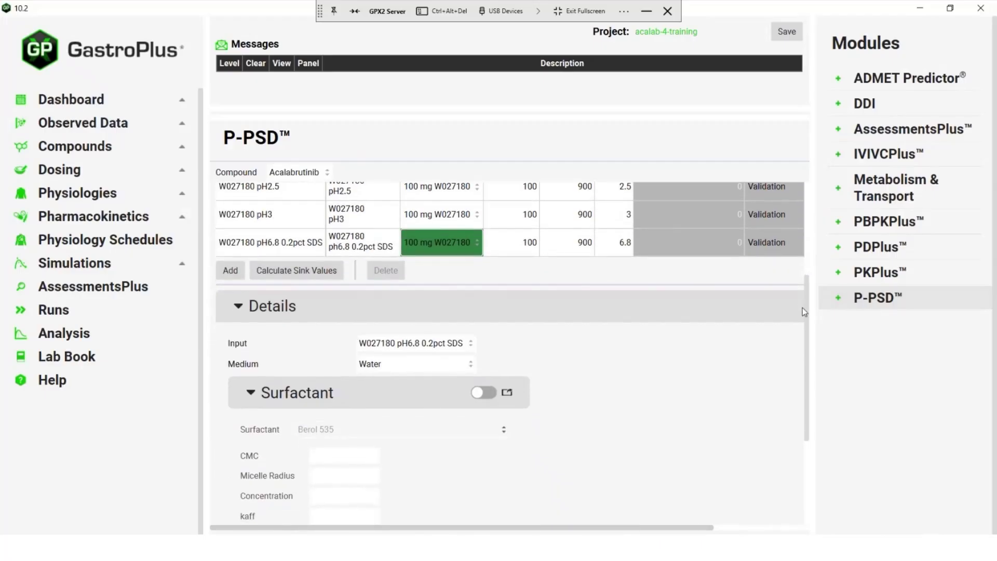
scroll(804, 335, "down", 3)
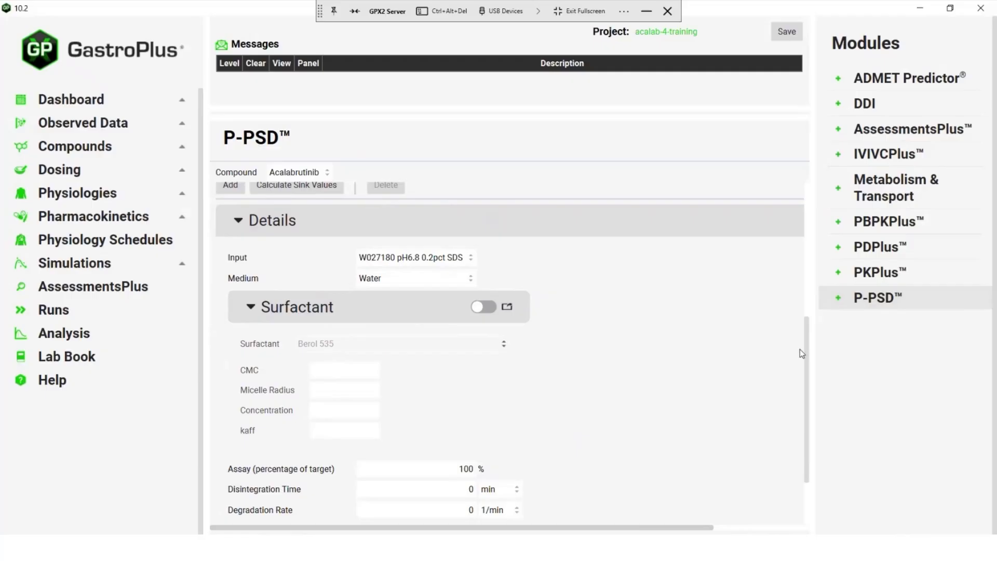
left_click_drag(799, 349, 800, 355)
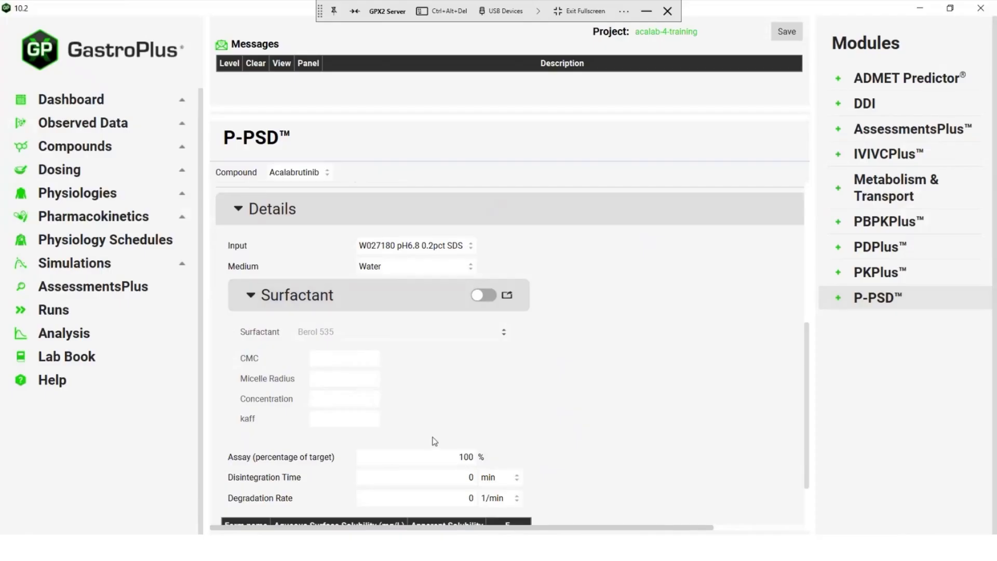
left_click(478, 296)
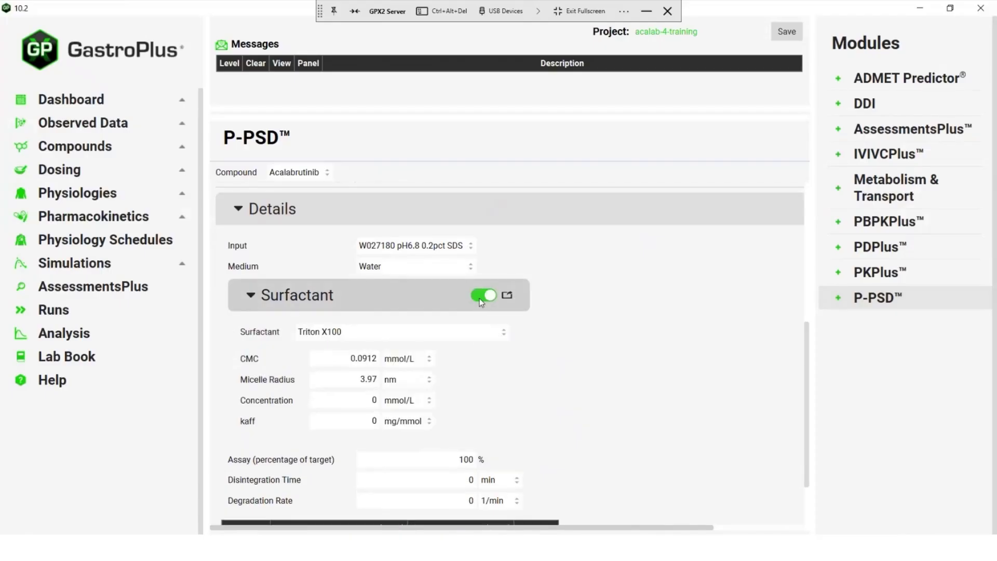
left_click(502, 333)
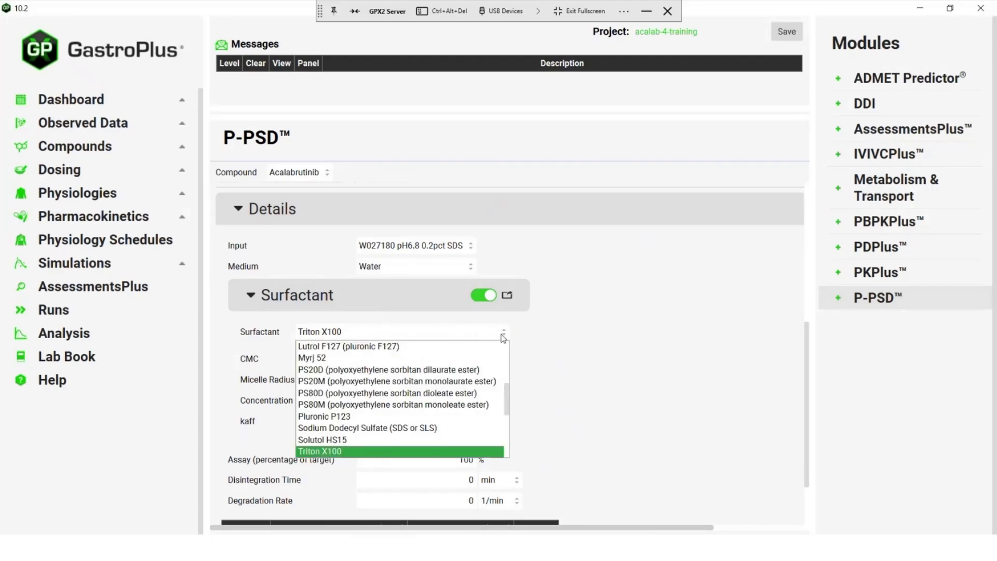
left_click(431, 427)
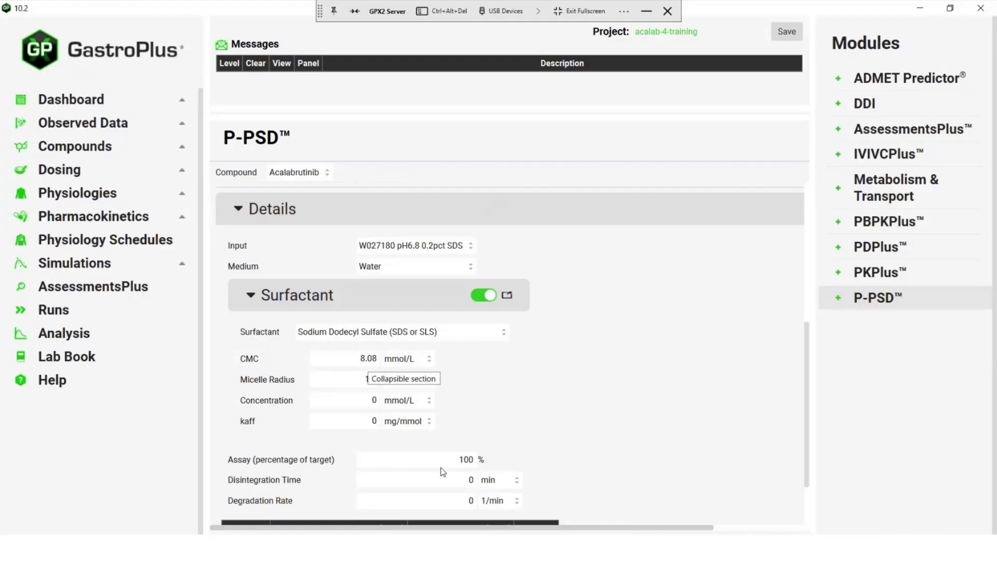
In the Size and CMC calculator workbook, run CalcSurf for SDS or SLS with 50 mM counterion and 0.2 % w/v surfactant.
mouse_move(464, 547)
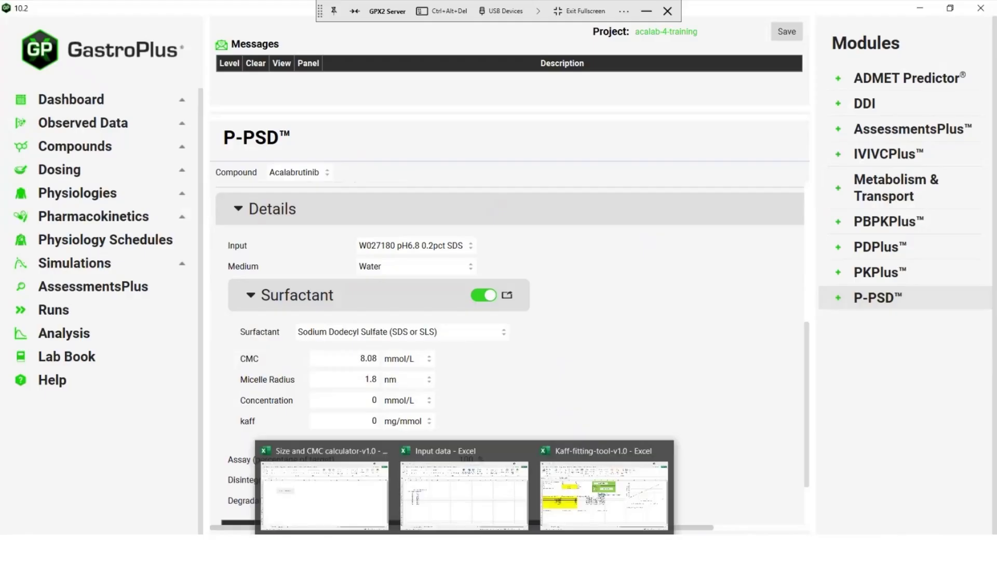
left_click(330, 496)
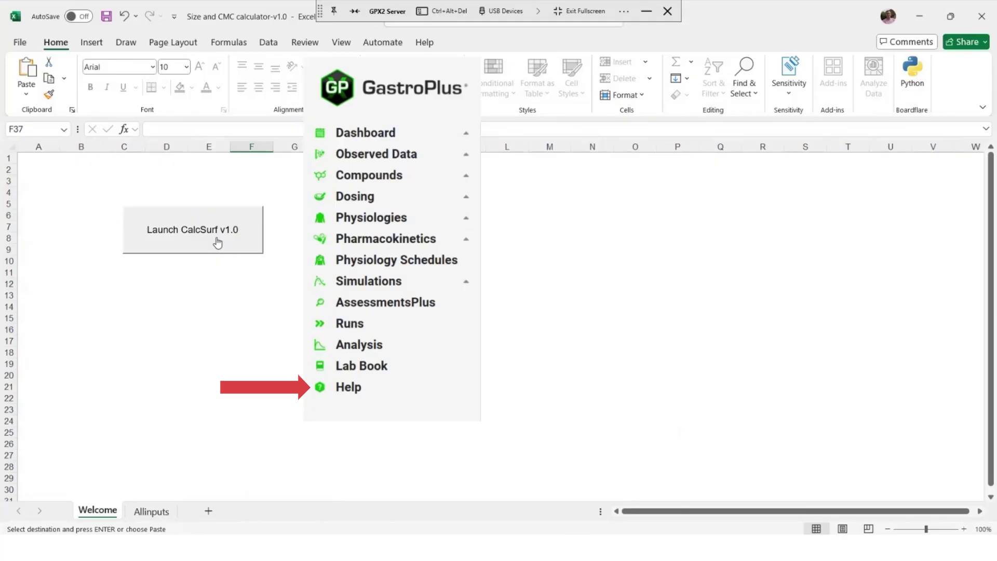
left_click(197, 238)
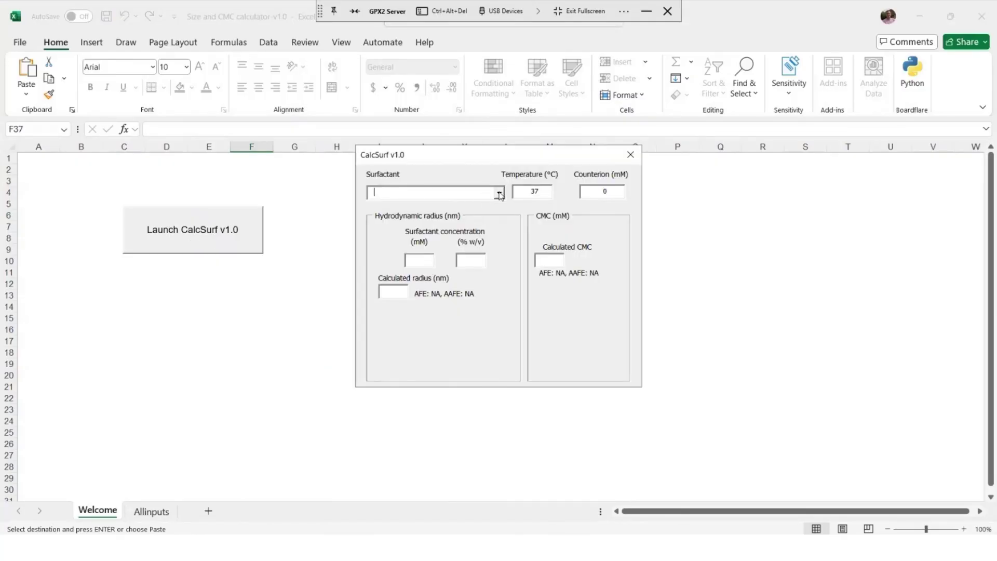
left_click(499, 193)
left_click(422, 205)
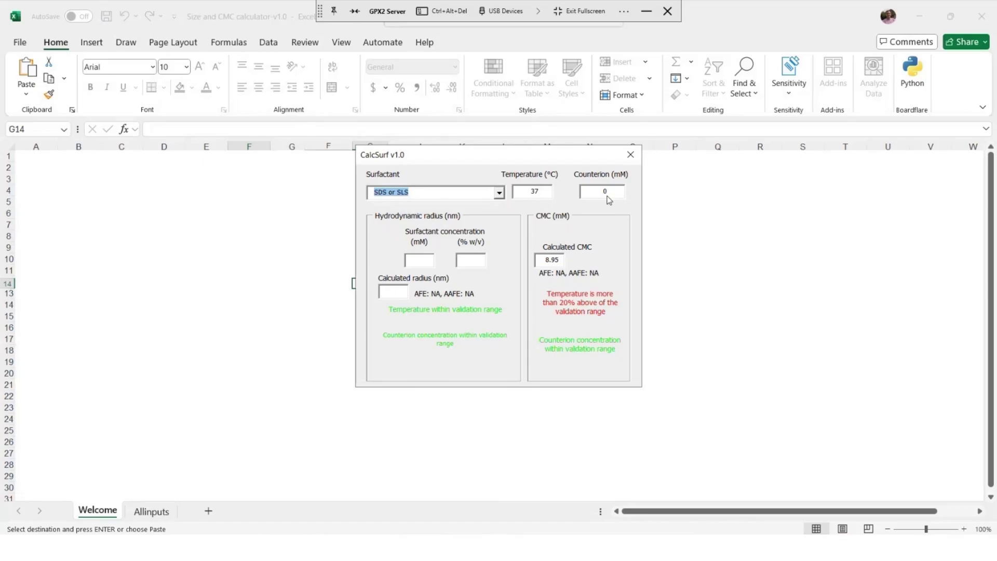
left_click(603, 192)
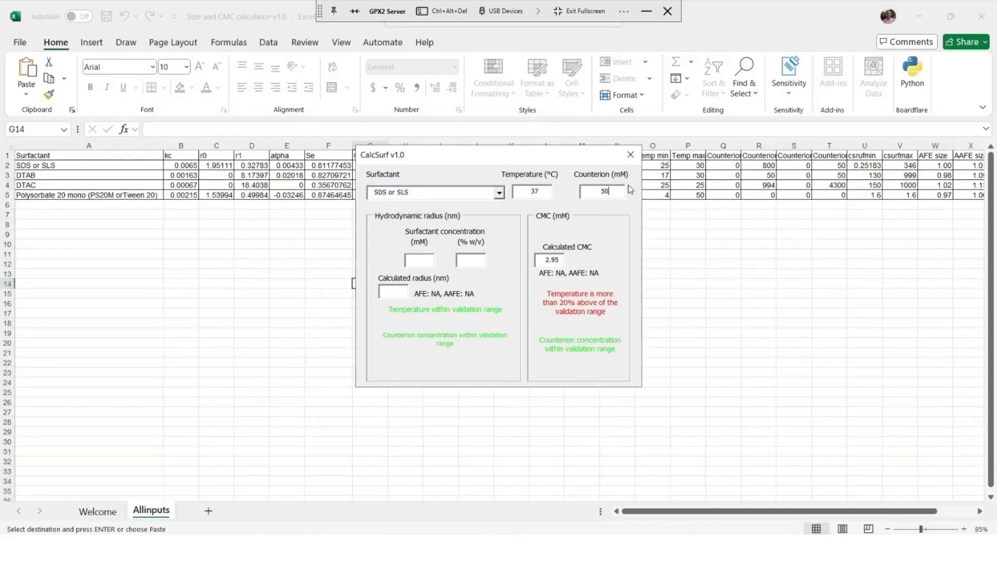
left_click(459, 259)
type("0.2")
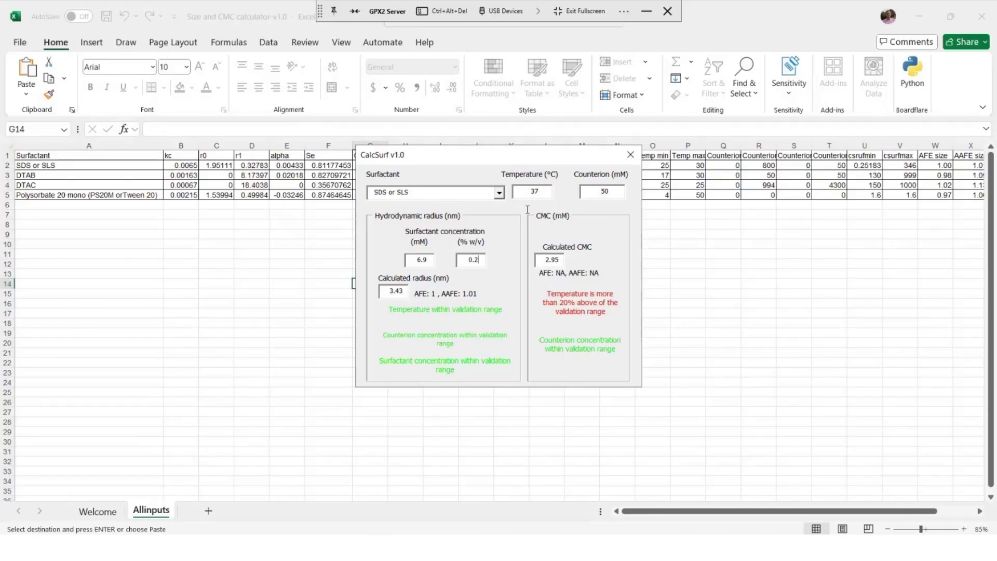
Back in GastroPlus, set the SDS micelle radius to 3.43 nm, CMC to 0 mmol/L and concentration to 6.9 mmol/L.
double_click(386, 291)
key("alt+Tab")
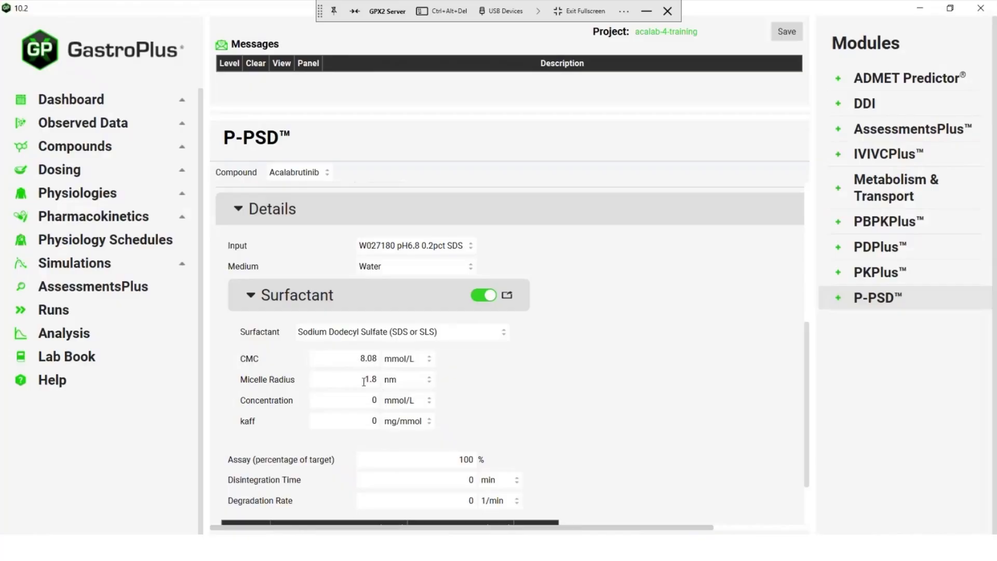
double_click(364, 381)
type("3.43")
double_click(379, 357)
type("0")
double_click(370, 400)
Examine the SDS effect on apparent solubility in the Input data workbook and the Kaff fit in the Kaff-fitting-tool workbook.
mouse_move(510, 532)
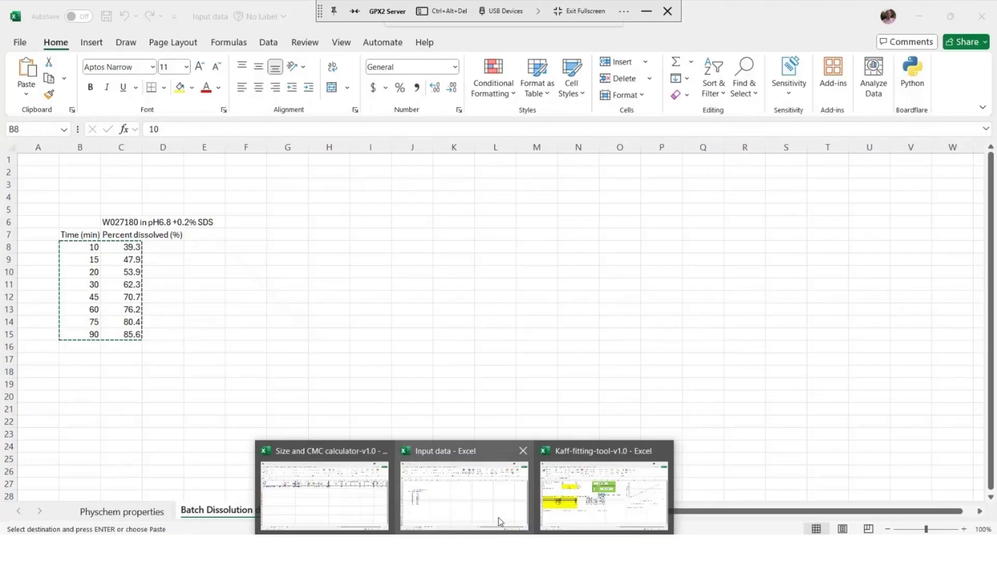
left_click(499, 521)
left_click(130, 511)
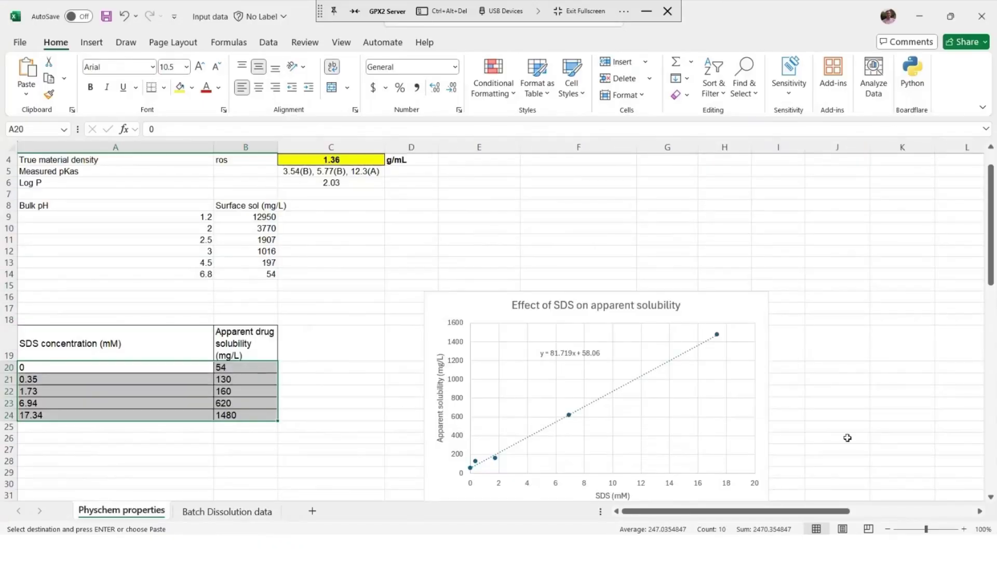
left_click_drag(992, 274, 990, 298)
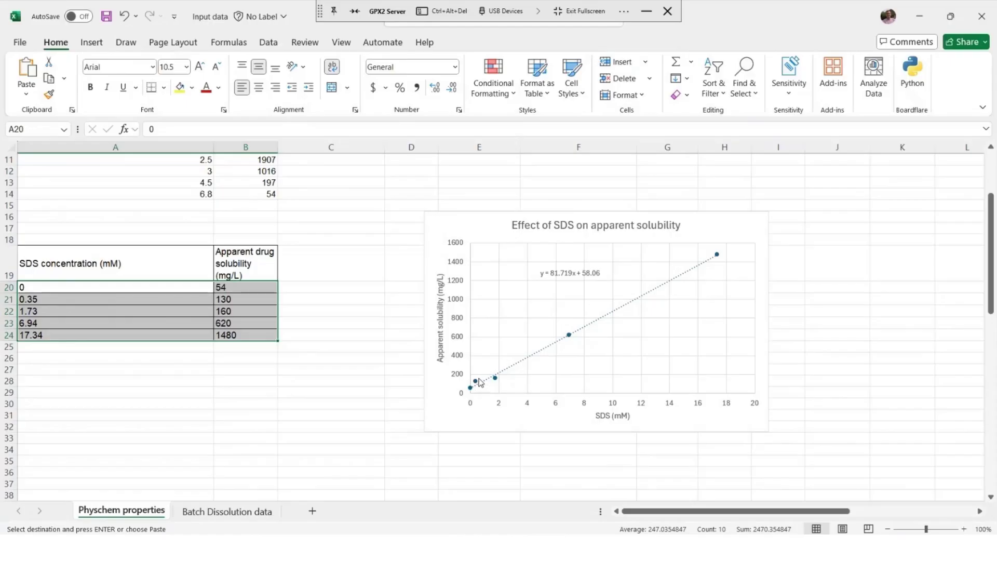
key("ctrl+v")
left_click(343, 547)
left_click(565, 506)
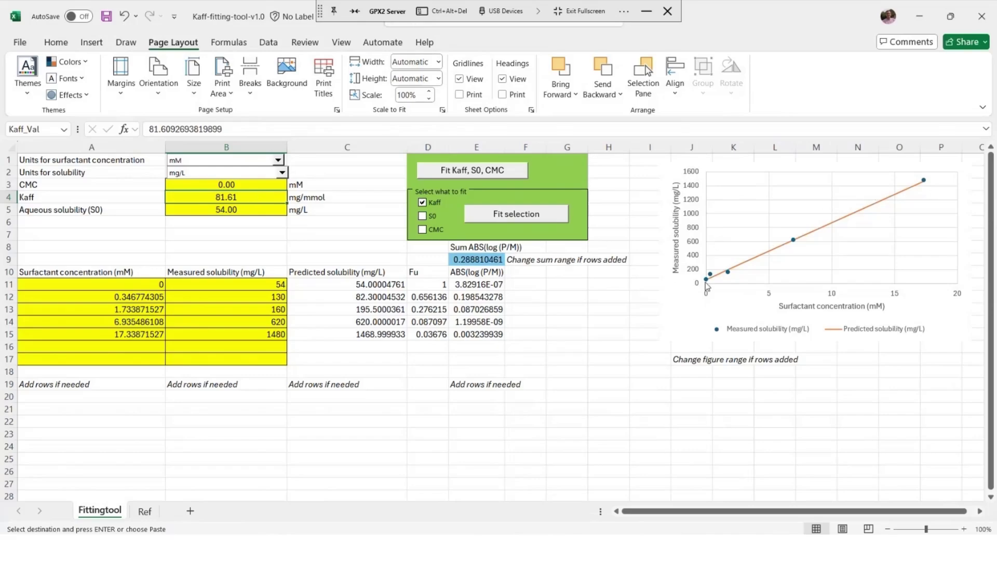
mouse_move(706, 280)
Return to GastroPlus and set the surfactant's kaff to 81.61 mg/mmol.
key("alt+Tab")
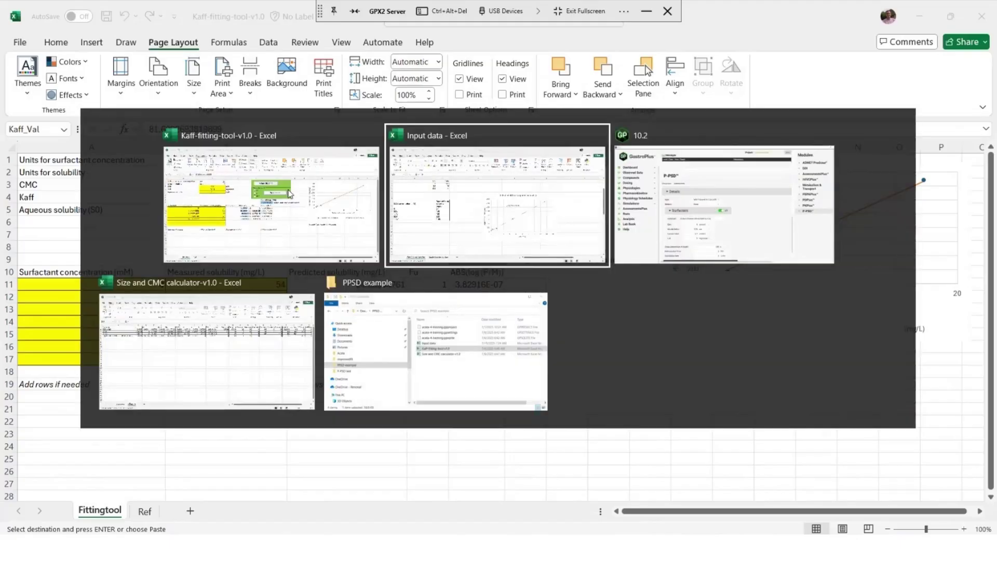
key("alt+Tab")
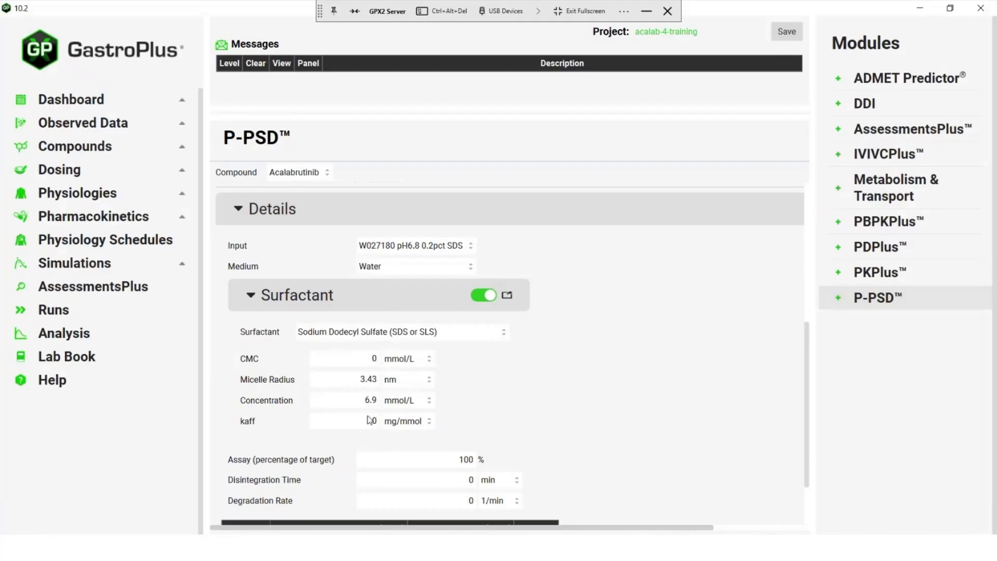
key("ctrl+a")
type("81.61")
left_click(440, 480)
Set the aqueous surface solubility of Form 1 to 54 mg/L.
scroll(644, 435, "down", 2)
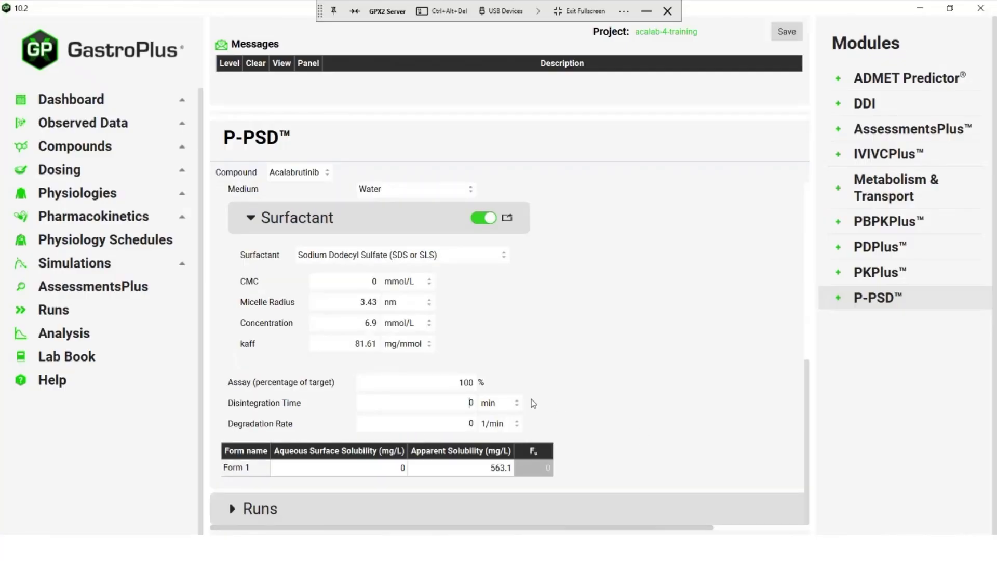
left_click(398, 467)
type("54")
key("Return")
left_click(414, 467)
Calculate the sink values for all P-PSD inputs and review the recommendation and sink value for each.
scroll(633, 397, "up", 5)
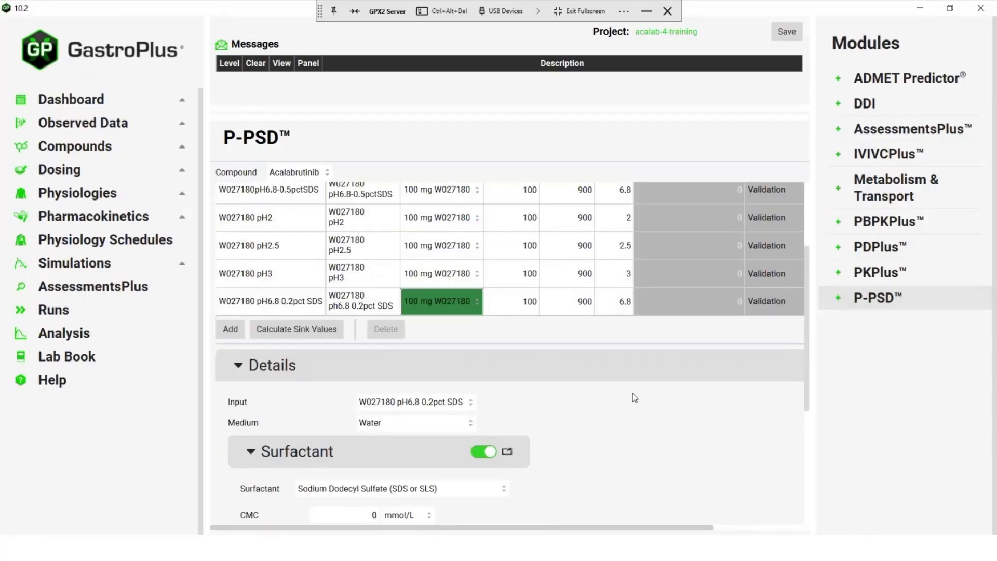
scroll(633, 394, "up", 1)
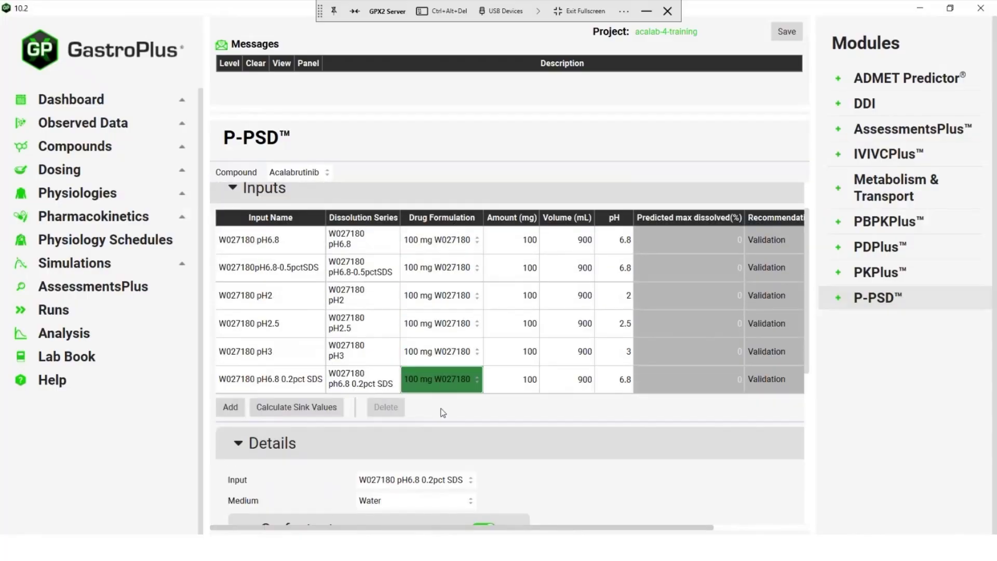
left_click(285, 410)
left_click_drag(518, 526, 566, 526)
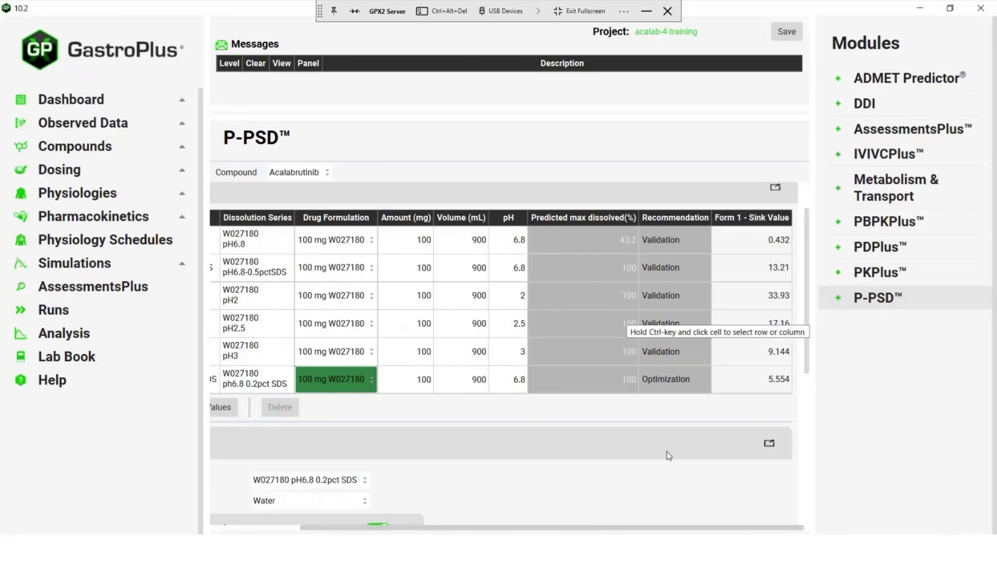
left_click_drag(518, 527, 351, 527)
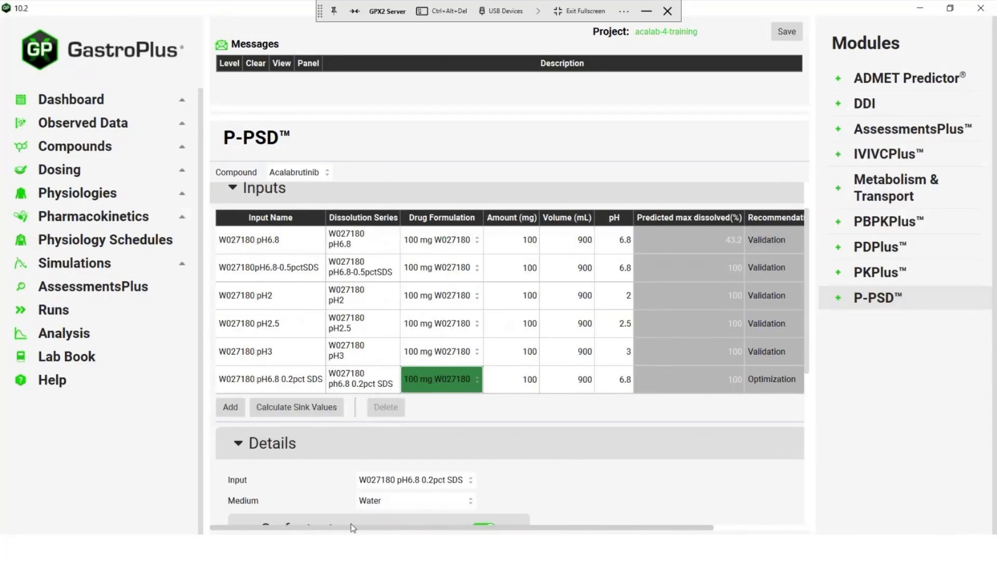
Add a P-PSD run named "PPSD-W027180".
left_click(237, 190)
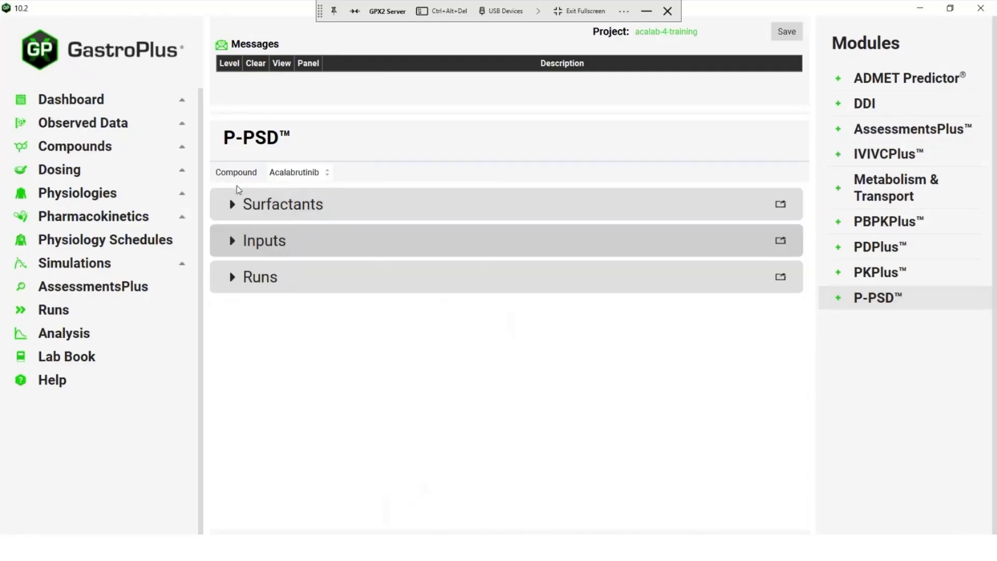
left_click(237, 279)
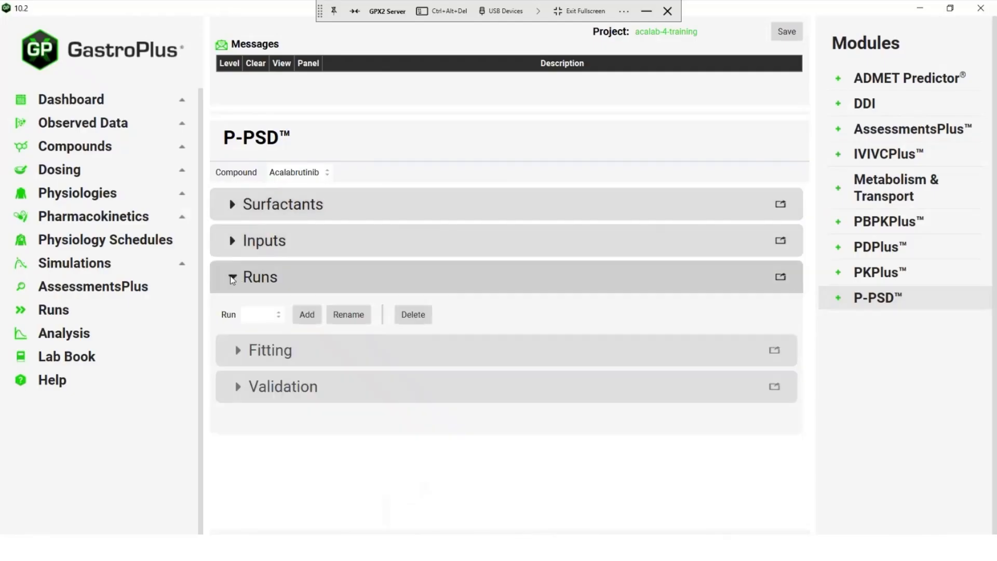
left_click(312, 317)
type("P")
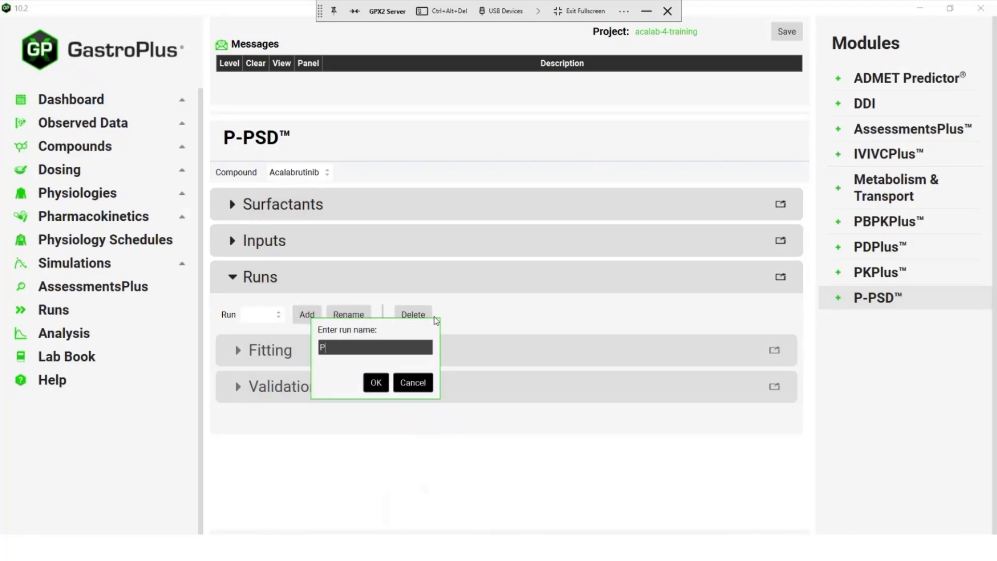
type("PSD-W027180")
left_click(375, 383)
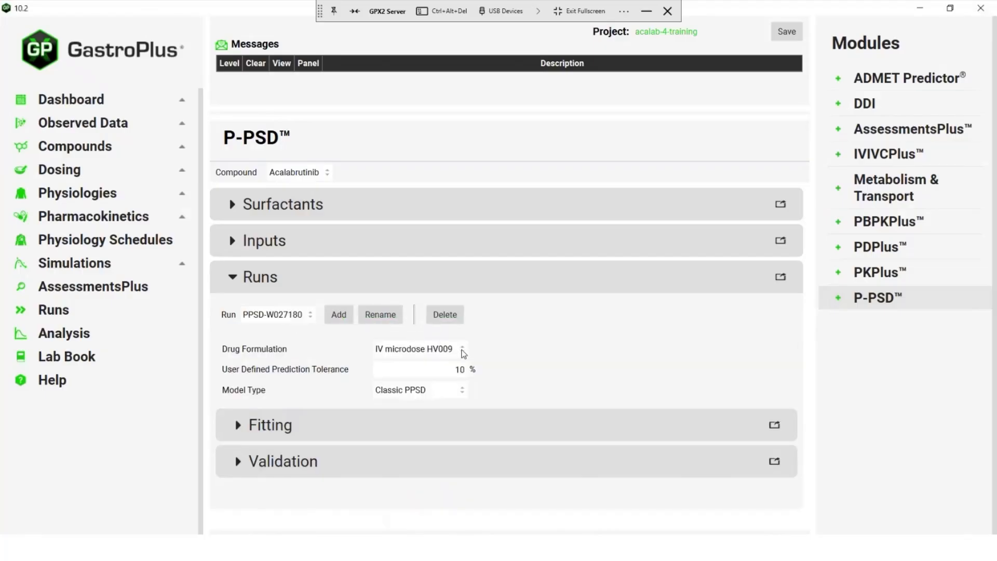
Assign the 100 mg W027180 formulation to the run and fit the Form 1 particle sizes to the W027180 pH6.8 0.2pct SDS input.
left_click(464, 352)
left_click(421, 433)
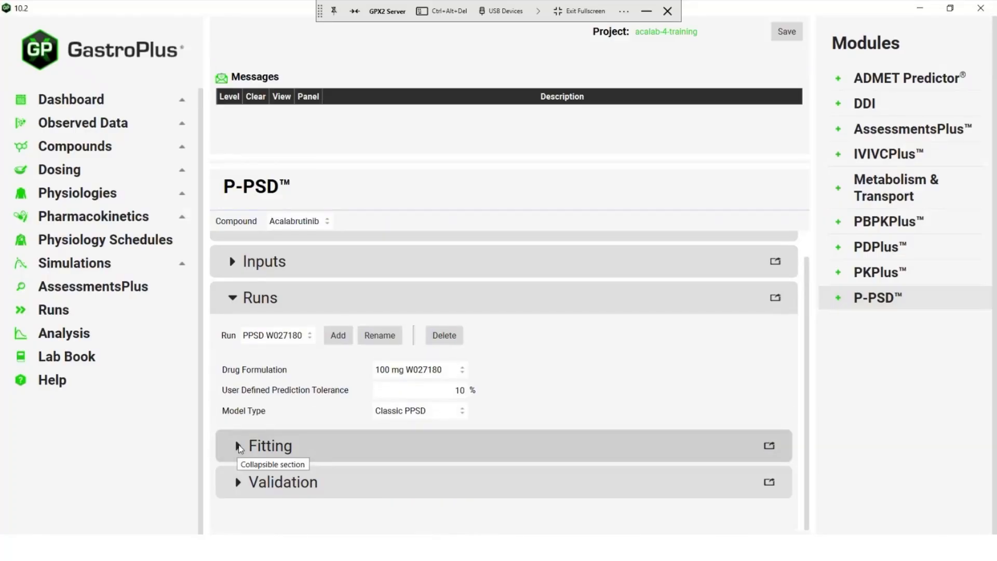
left_click(239, 446)
scroll(407, 363, "down", 3)
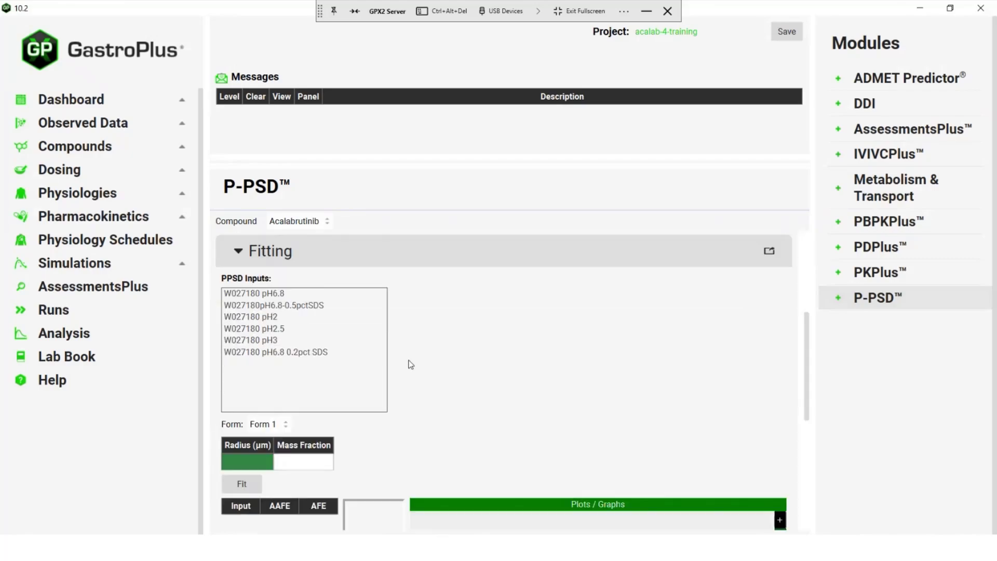
left_click(279, 353)
left_click(279, 353)
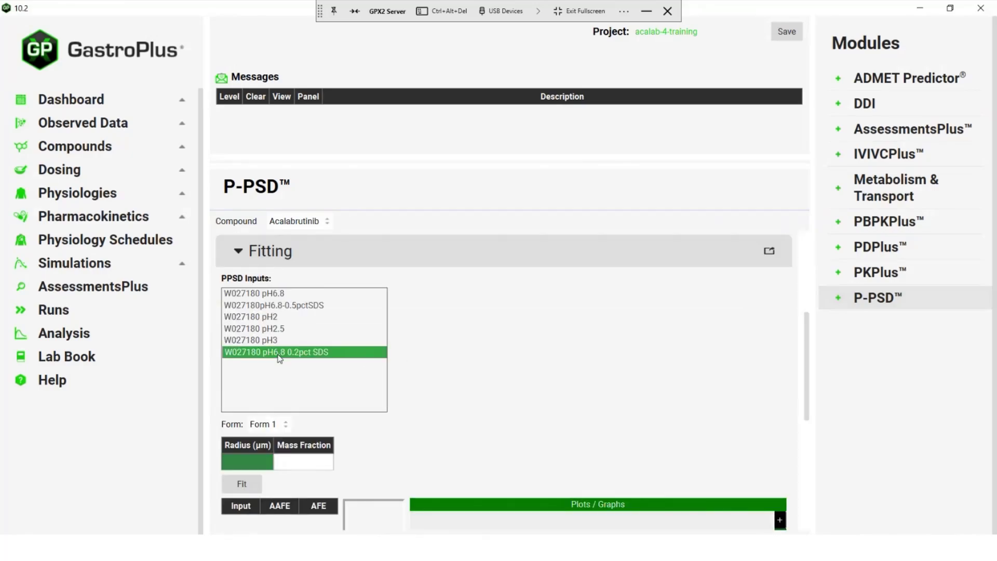
scroll(264, 434, "down", 2)
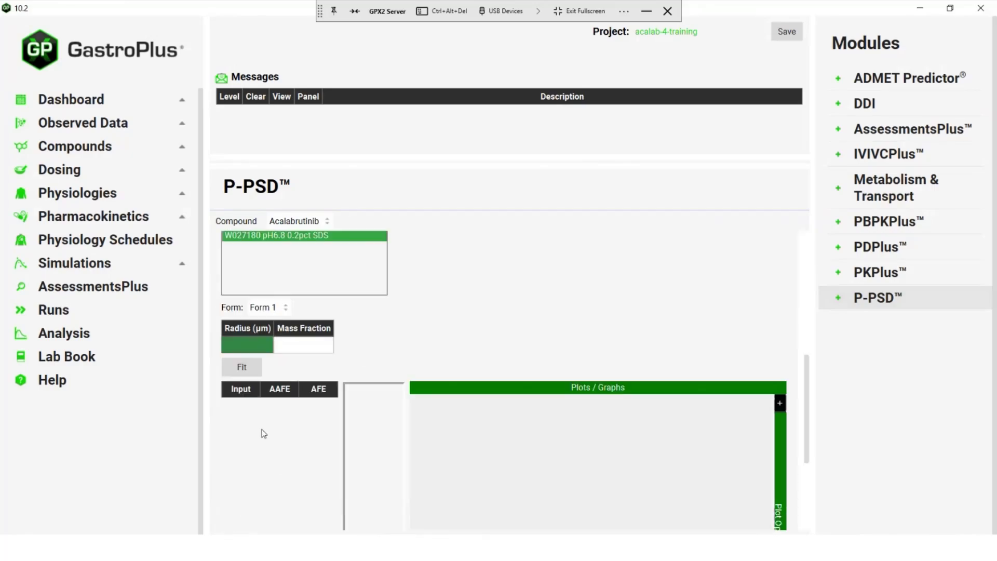
left_click(240, 367)
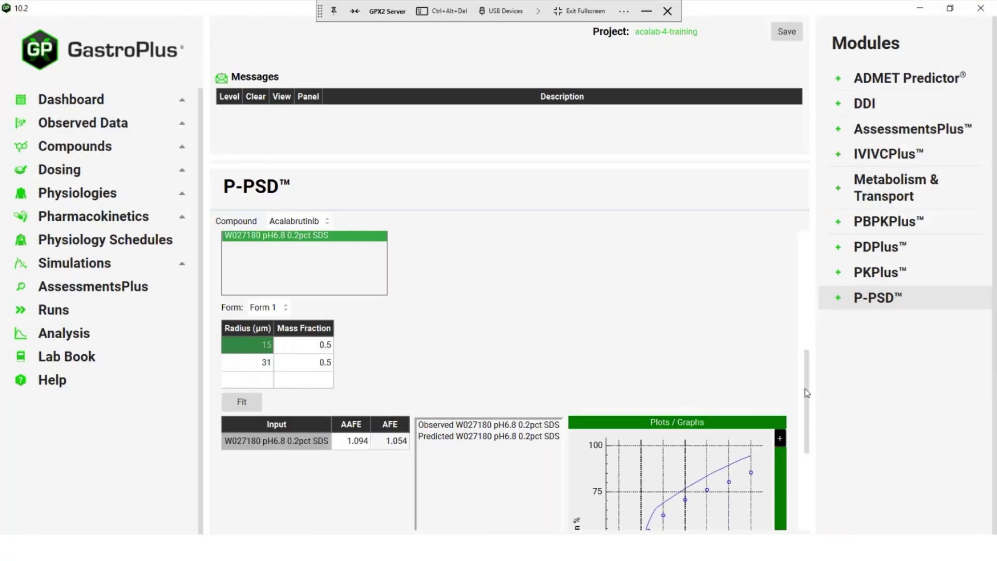
scroll(813, 411, "down", 3)
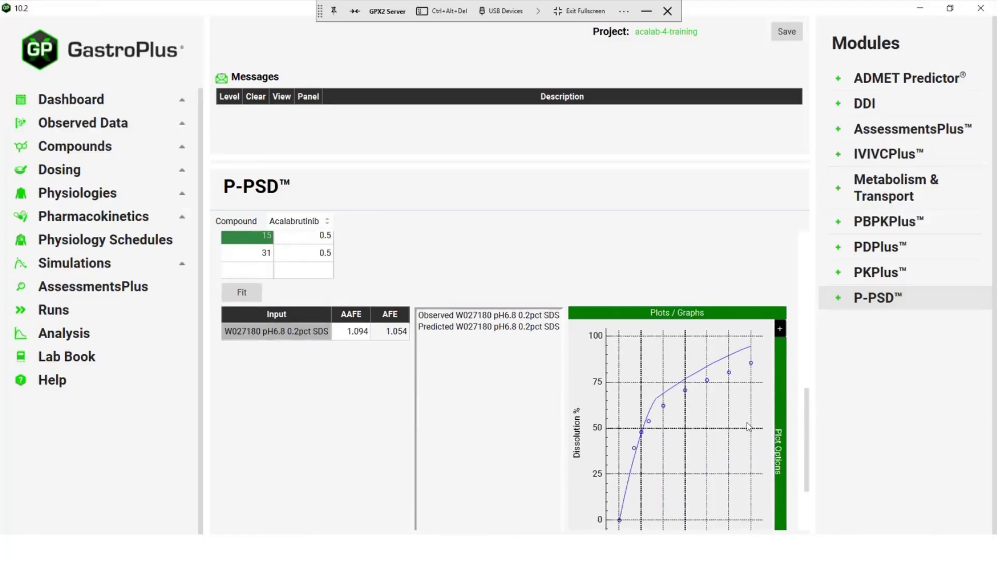
scroll(280, 291, "up", 1)
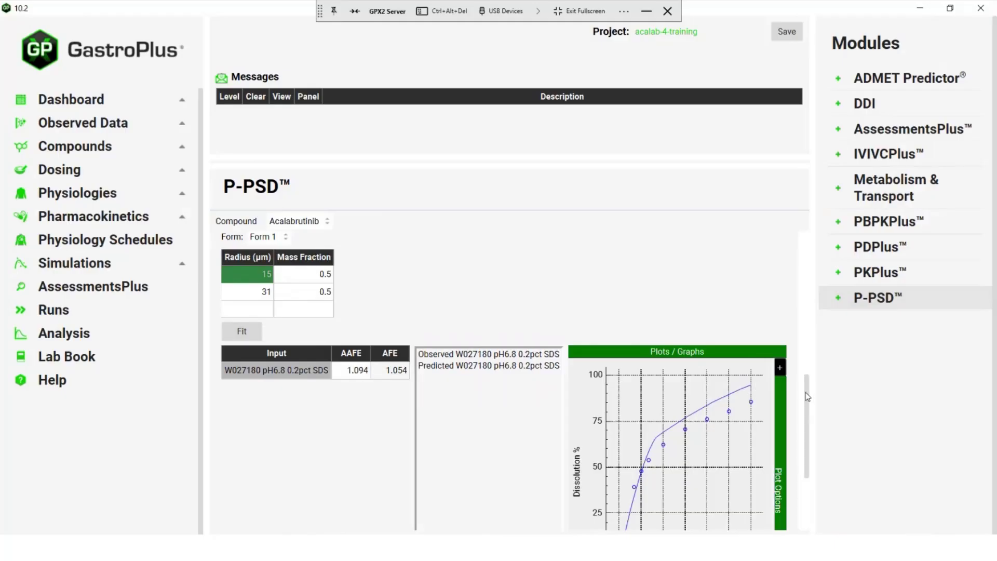
Set the user defined prediction tolerance to 5% and refit the run, checking the fitted dissolution curve.
left_click_drag(811, 394, 810, 275)
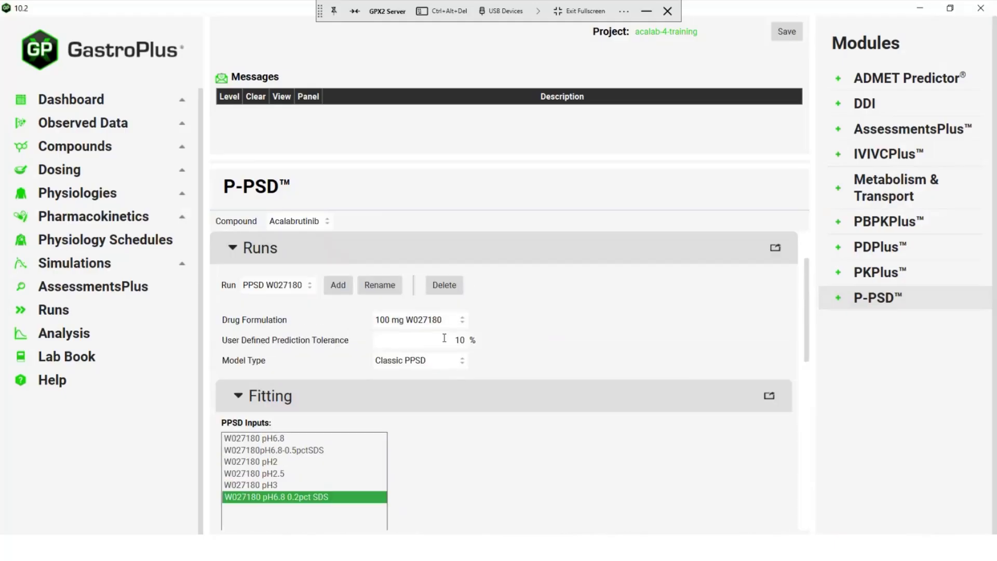
left_click_drag(448, 339, 470, 339)
type("5")
scroll(341, 438, "down", 5)
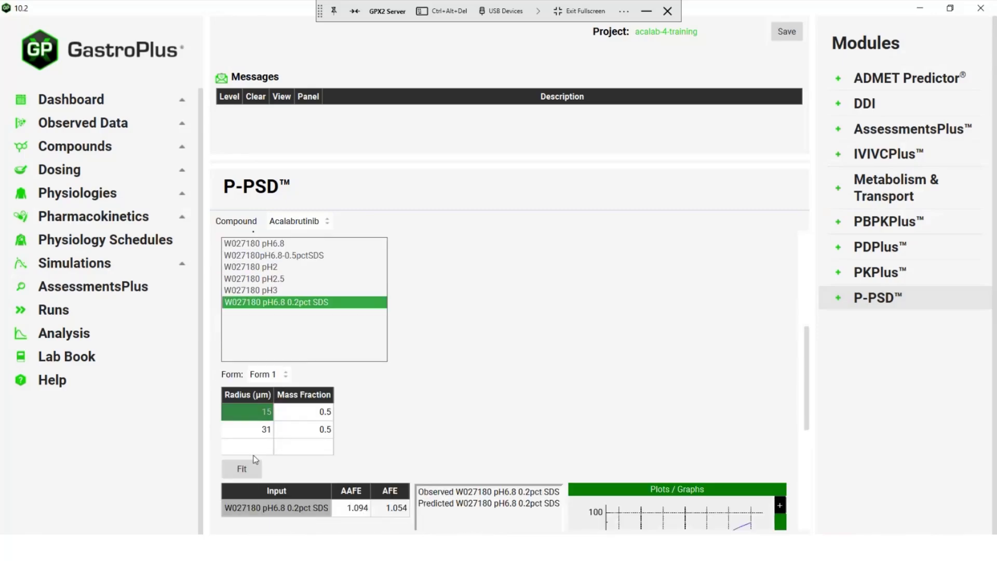
left_click(241, 432)
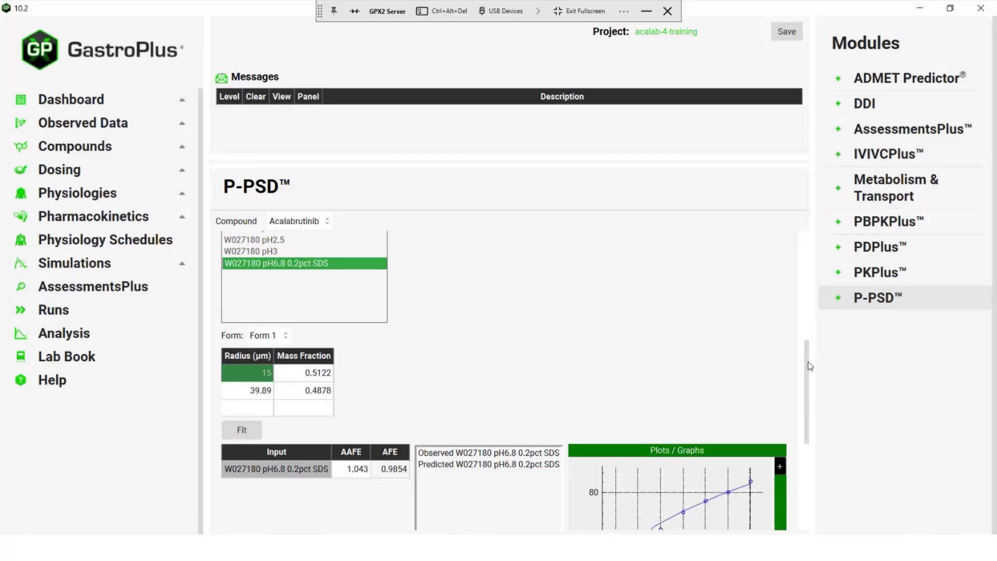
left_click_drag(809, 365, 807, 422)
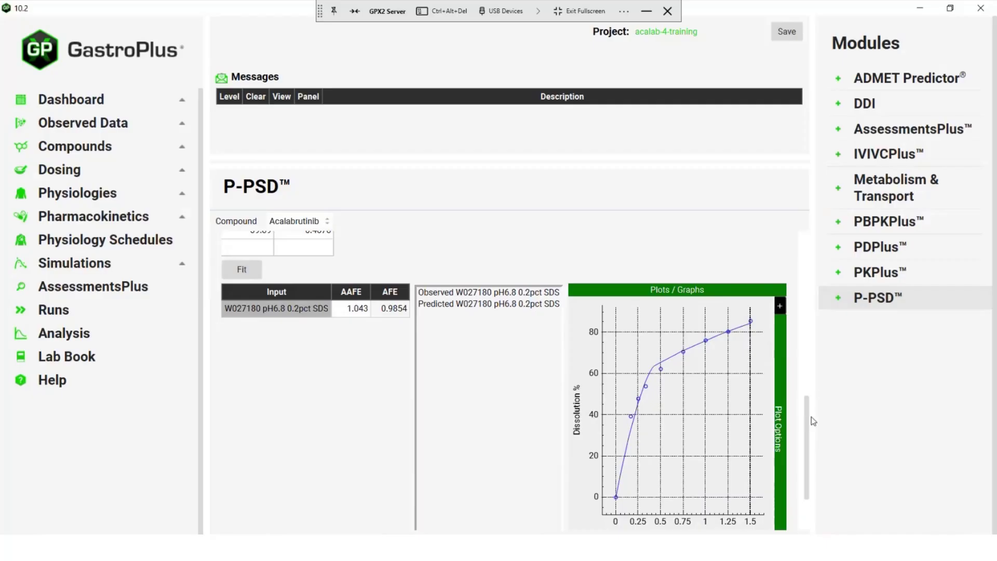
Validate the fit against the W027180 pH6.8, pH6.8-0.5pctSDS, pH2, pH2.5 and pH3 inputs and review the prediction plot.
scroll(811, 417, "down", 3)
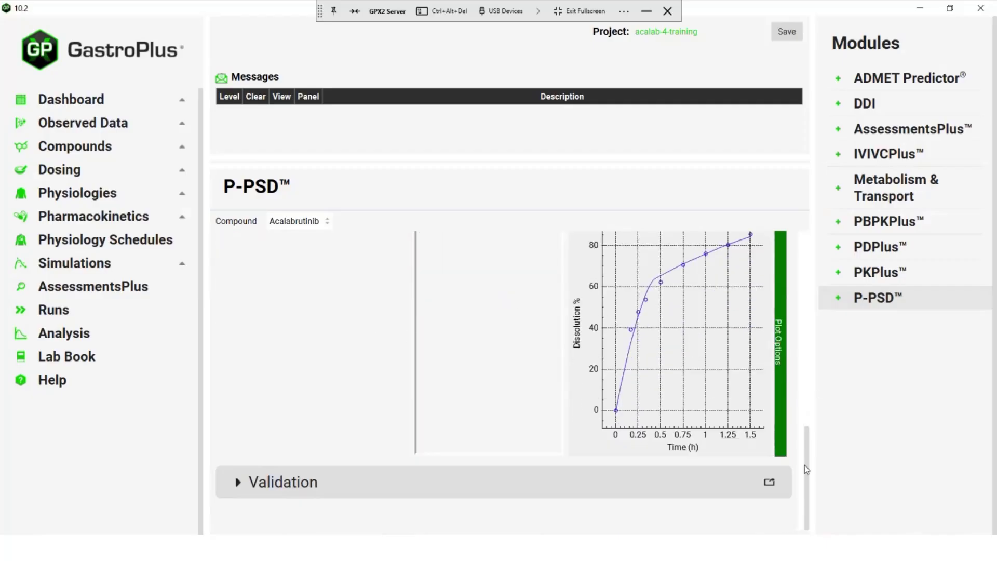
left_click(238, 483)
scroll(351, 424, "down", 7)
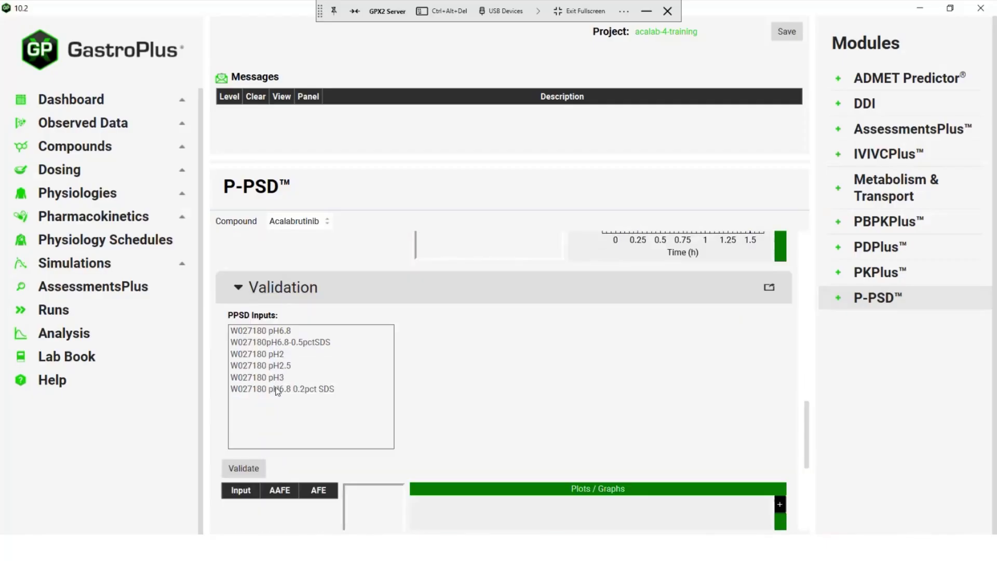
left_click(267, 329)
left_click_drag(268, 343, 271, 378)
left_click(248, 467)
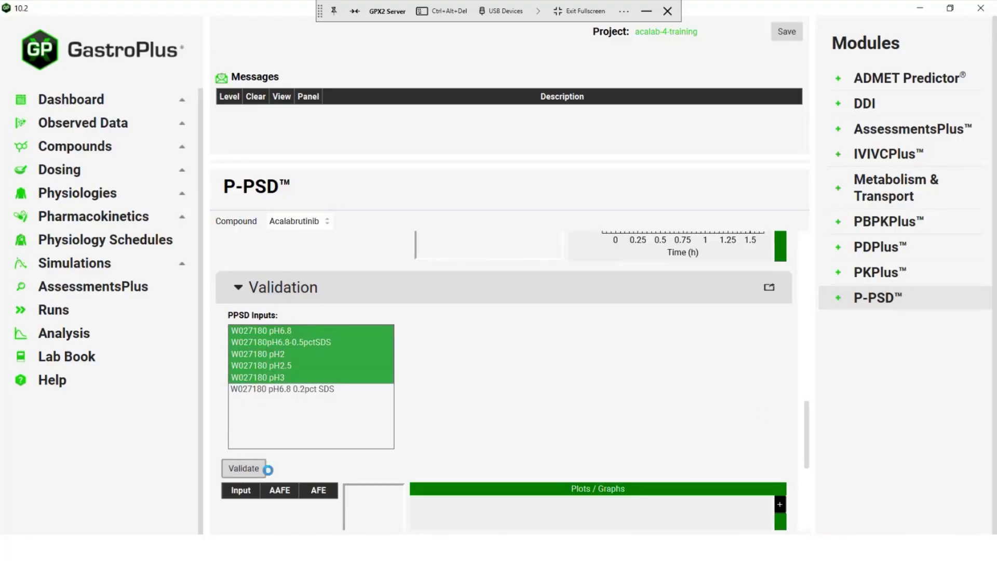
left_click_drag(809, 416, 801, 465)
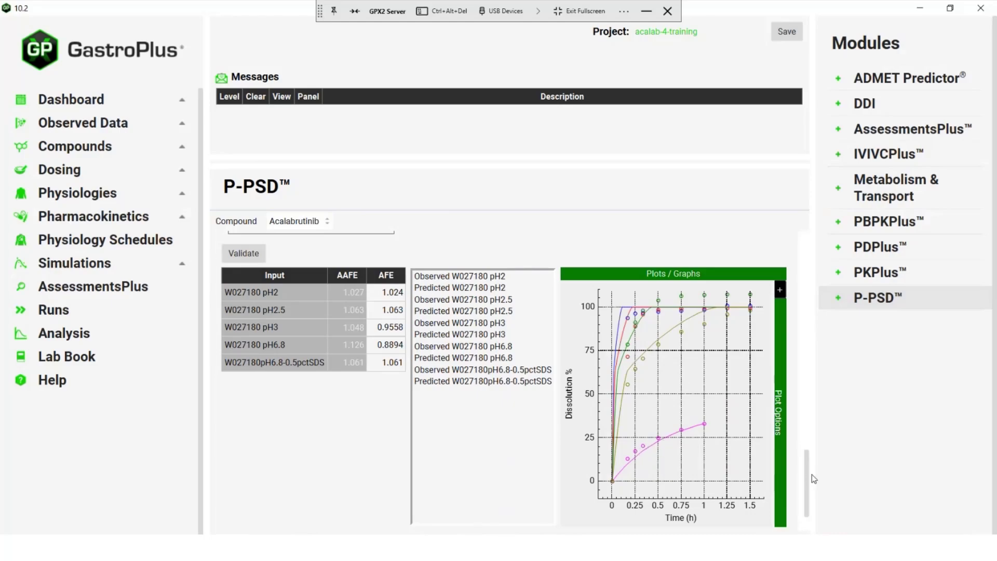
Set the smaller fitted particle radius to 13 µm and validate the same five inputs again.
left_click_drag(807, 473, 786, 246)
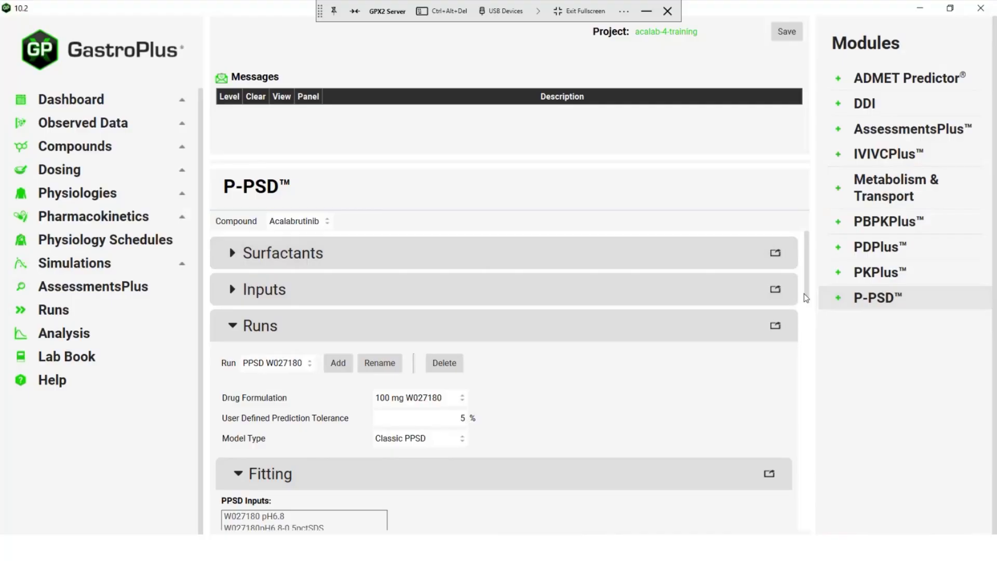
left_click_drag(808, 268, 797, 337)
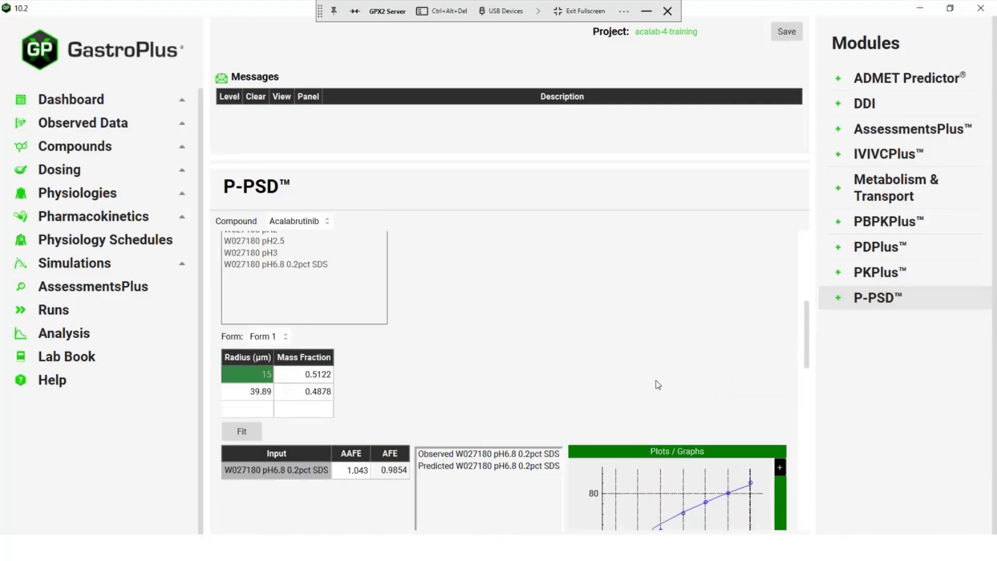
double_click(265, 376)
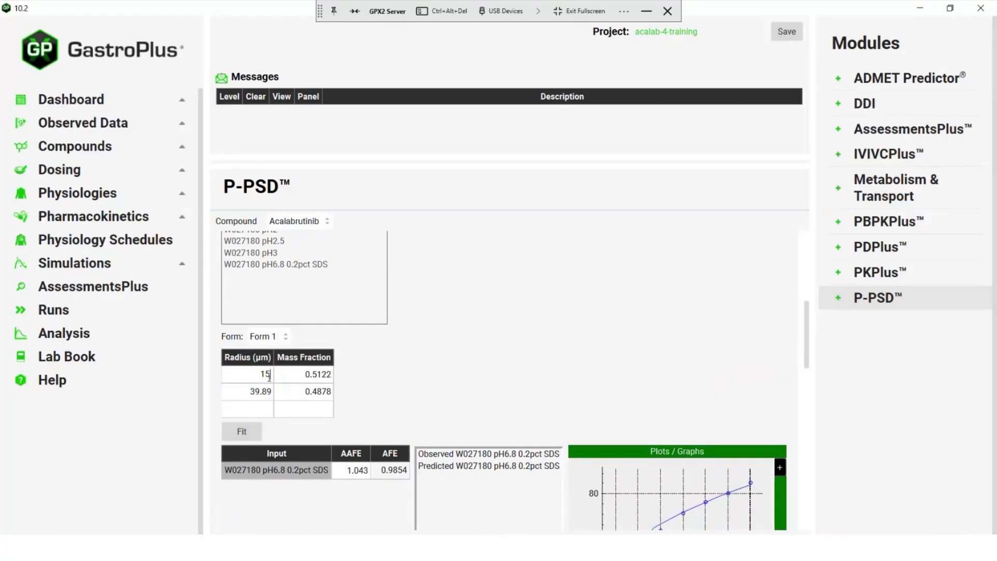
left_click_drag(269, 375, 250, 375)
type("13")
left_click_drag(808, 325, 803, 447)
left_click(241, 321)
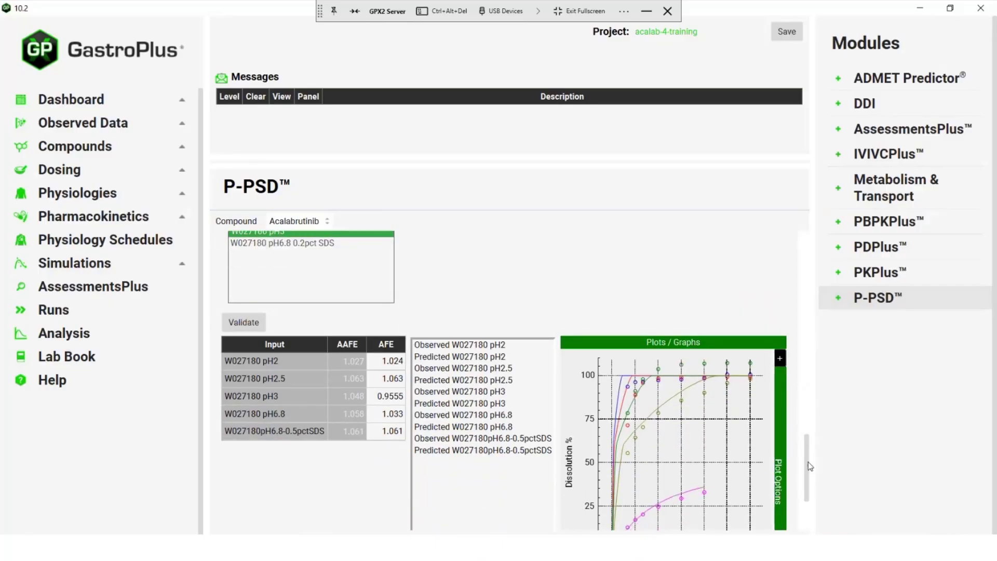
left_click_drag(807, 459, 806, 475)
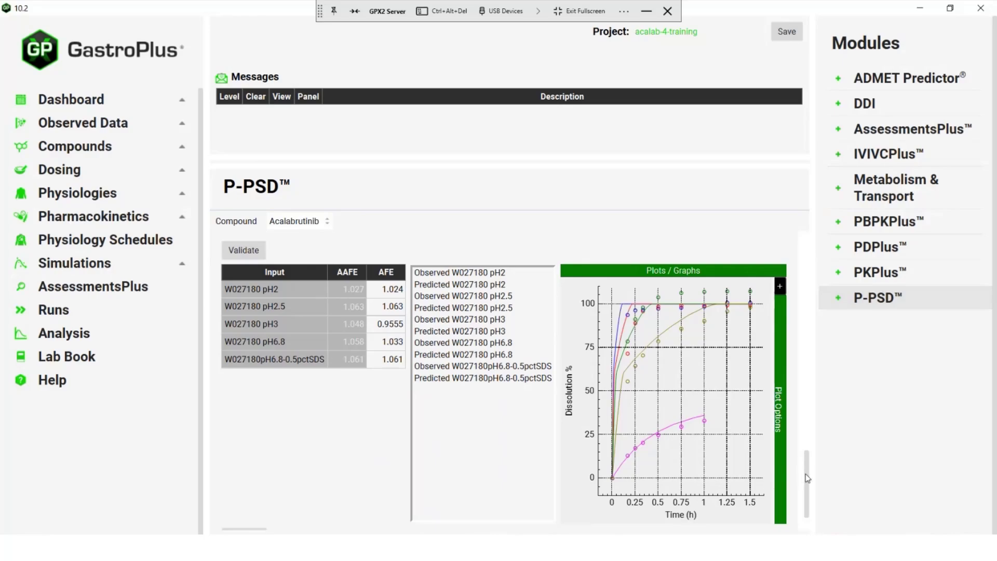
Transfer the validated P-PSD particle size distribution to the project and acknowledge completion.
scroll(804, 475, "down", 2)
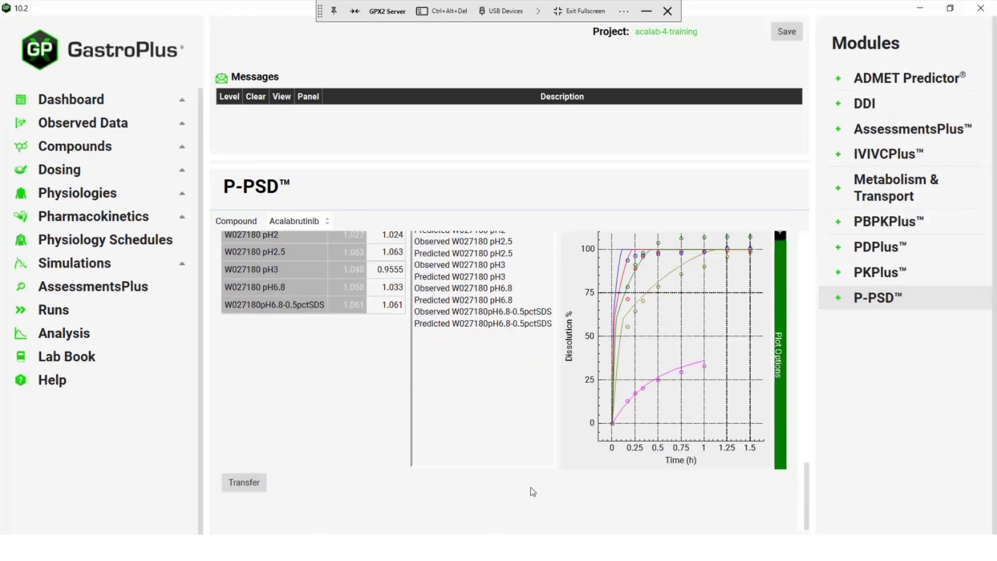
left_click(253, 482)
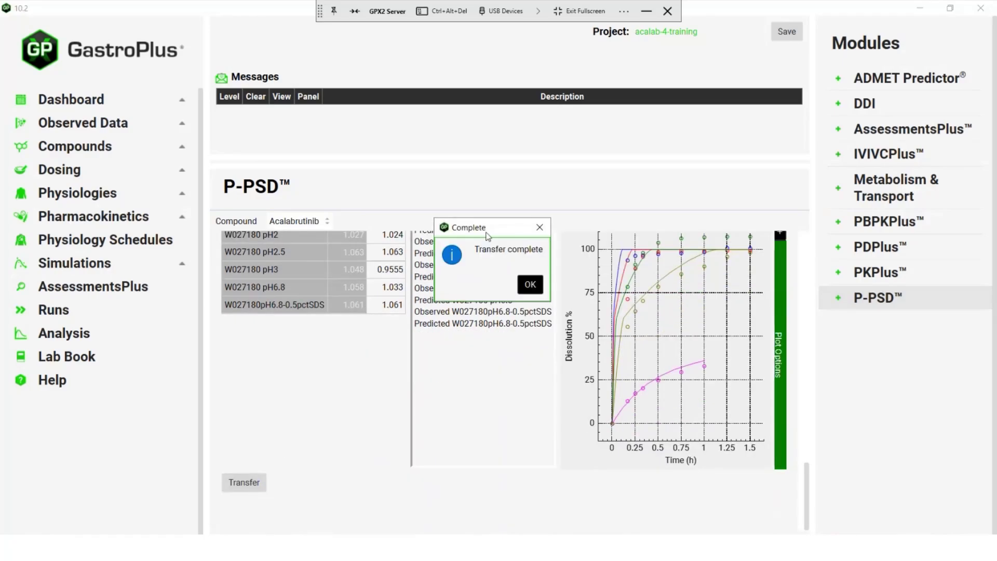
left_click(530, 284)
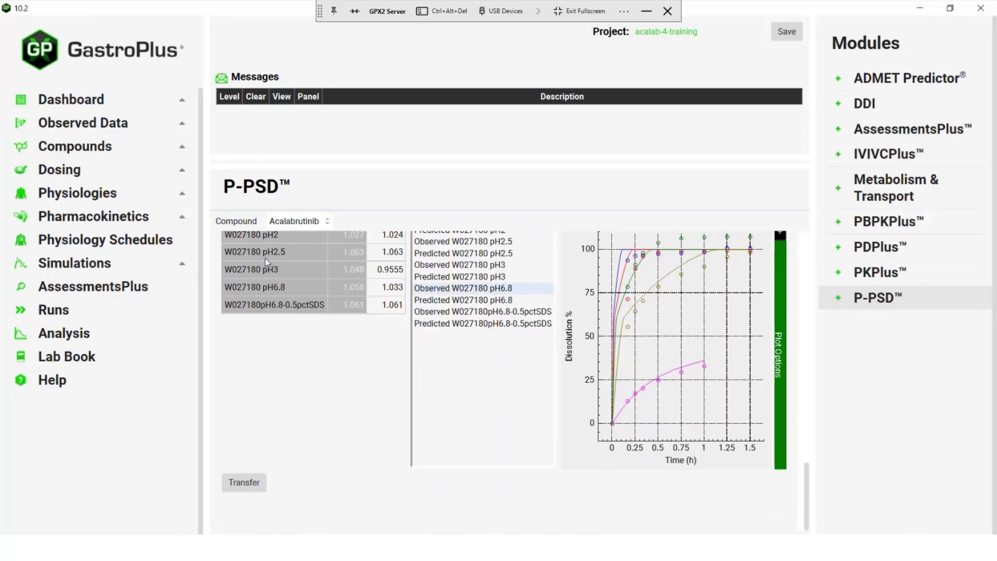
Rename the transferred particle size distribution group in the observed data to "PPSD W027180" and check its radius and frequency table.
left_click(67, 123)
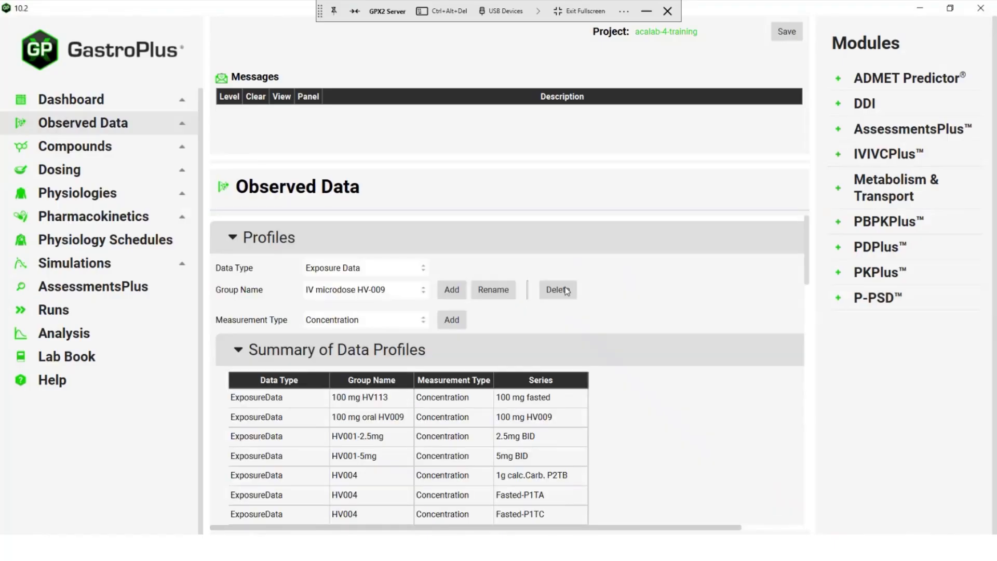
left_click(420, 269)
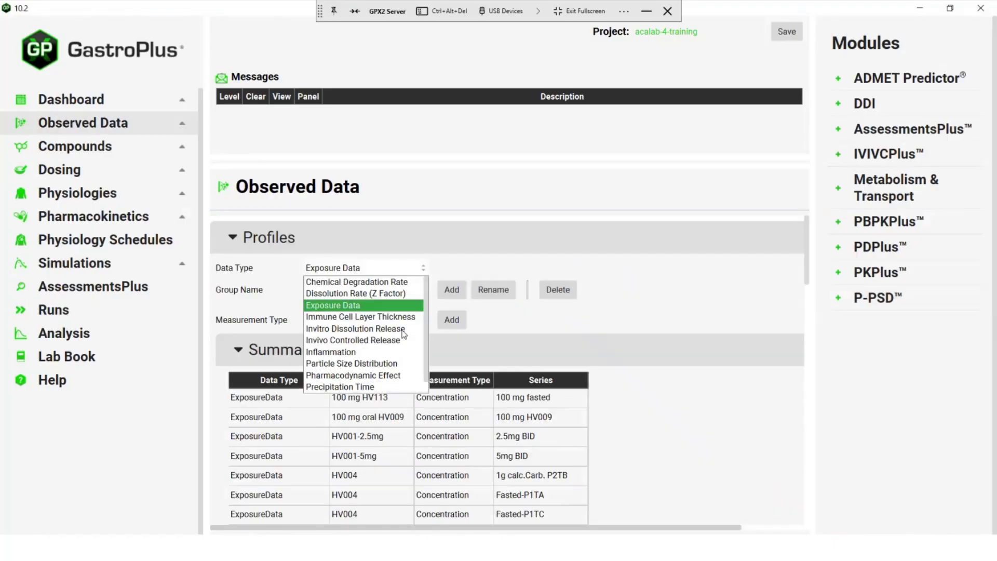
left_click(374, 363)
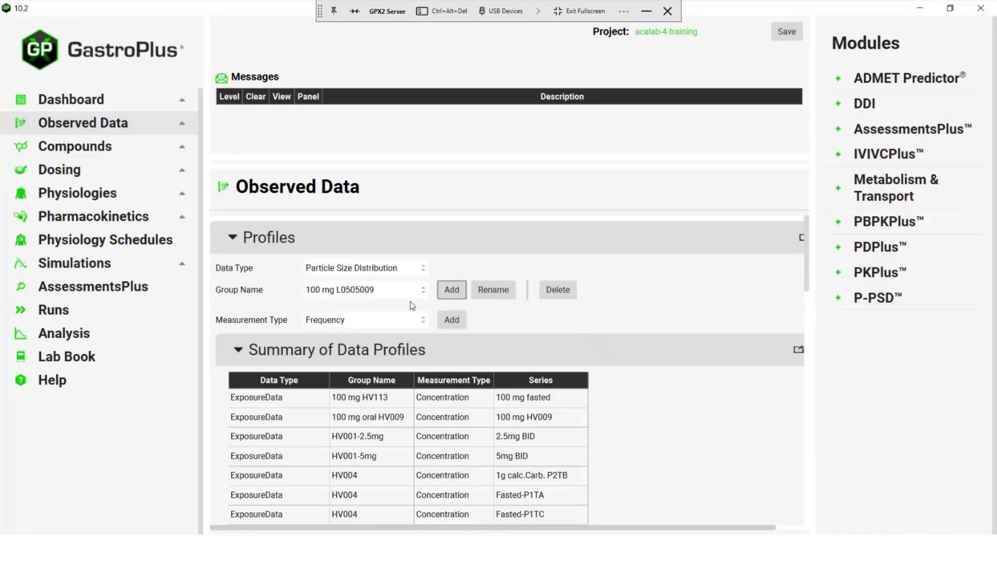
left_click(422, 290)
left_click(346, 374)
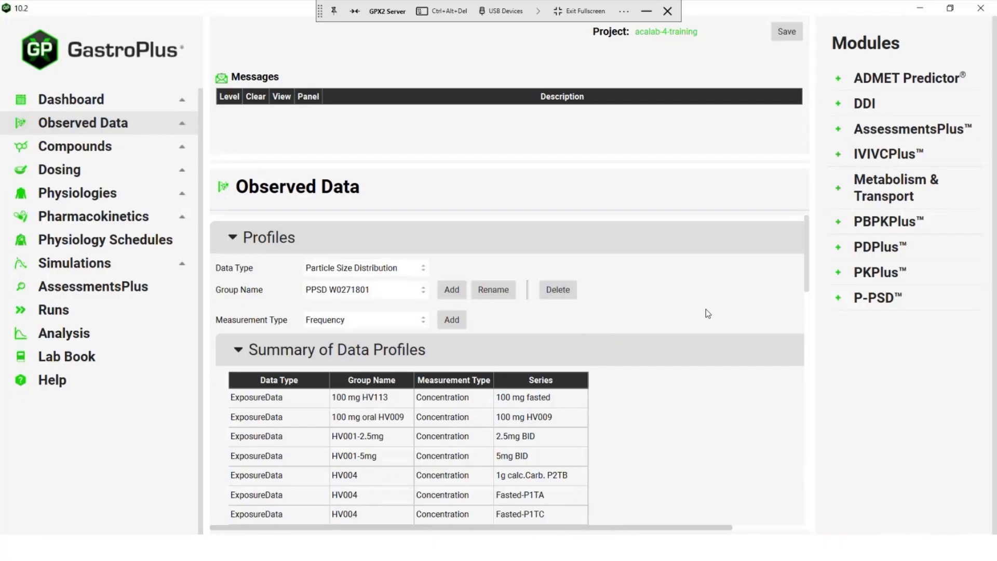
left_click(500, 289)
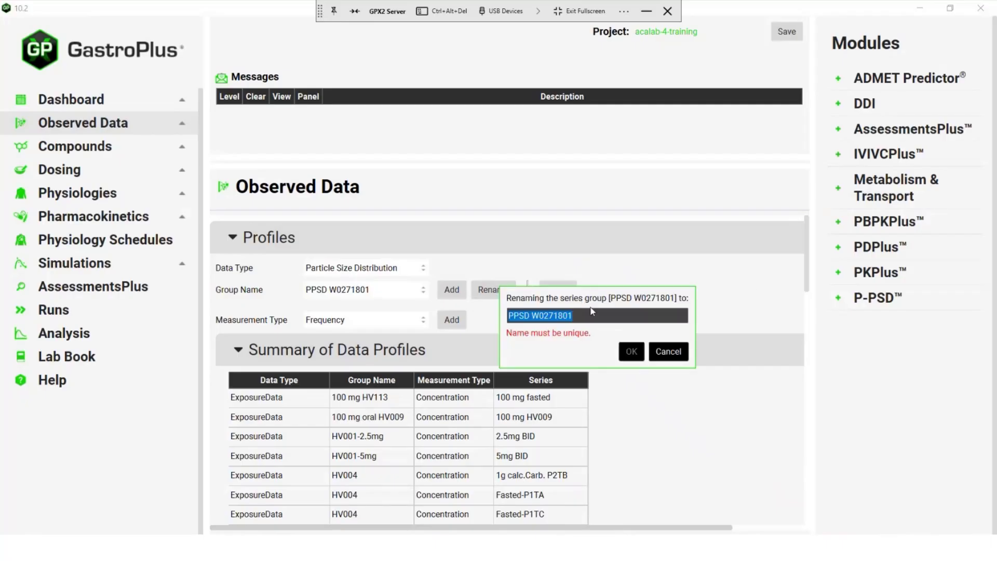
left_click(588, 314)
key("BackSpace")
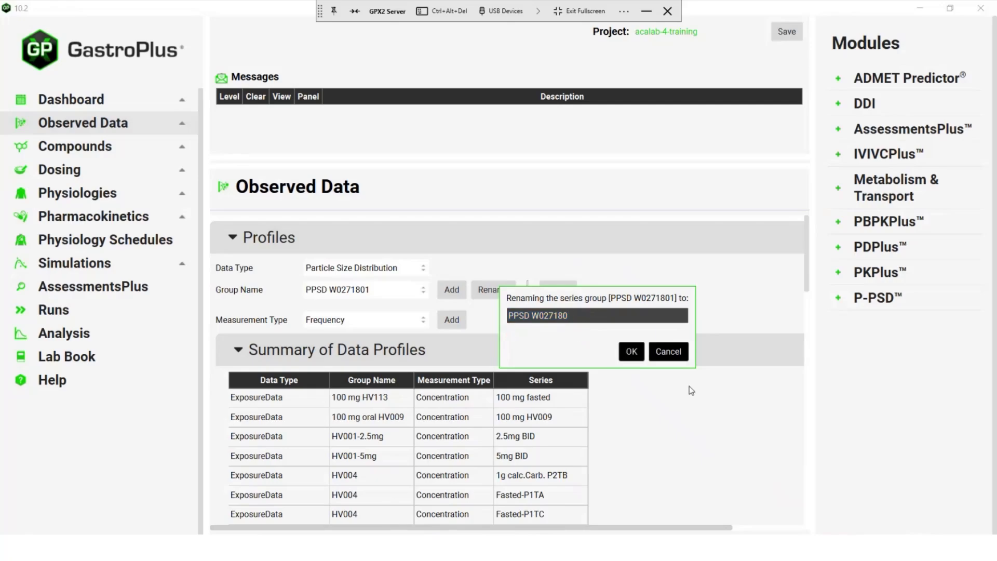
left_click(630, 351)
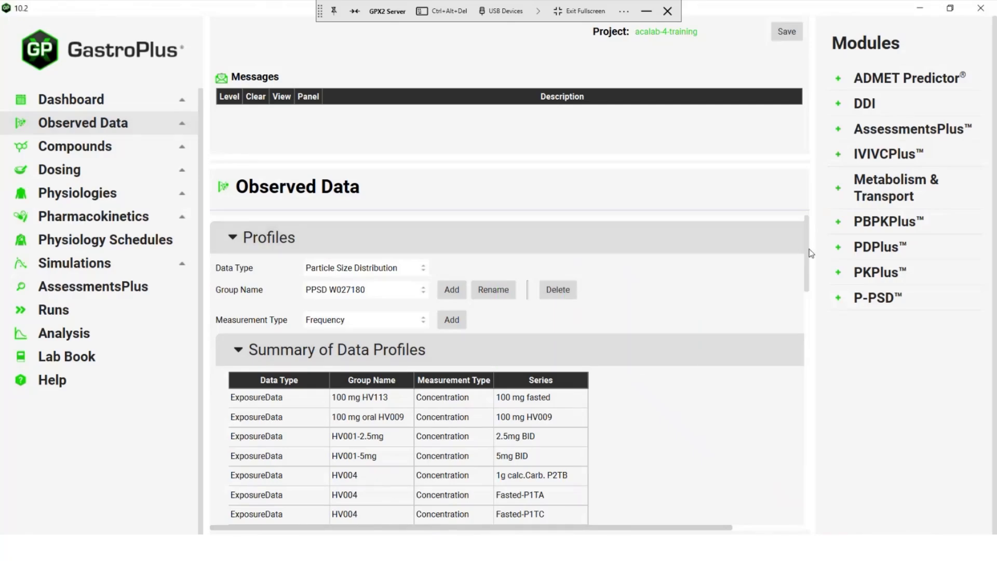
left_click_drag(808, 256, 779, 451)
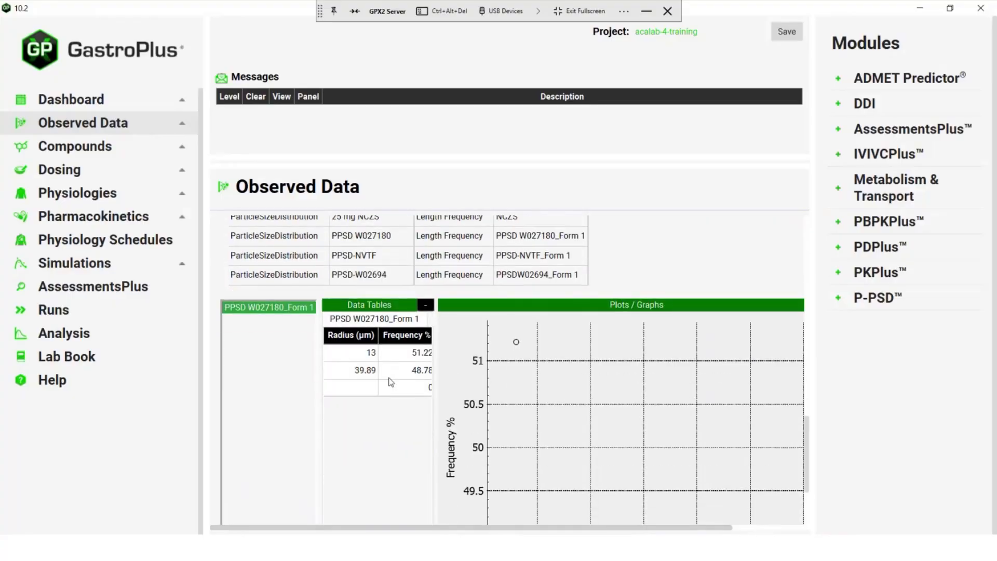